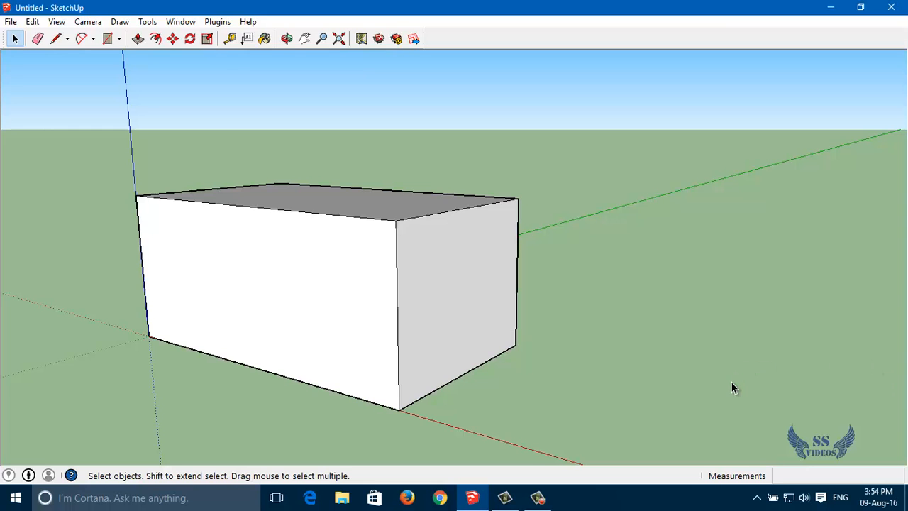
# Select the box's front, side and top faces one at a time, ending with its upper front edge.
pyautogui.moveTo(734, 388); pyautogui.dragTo(854, 395, button='middle')
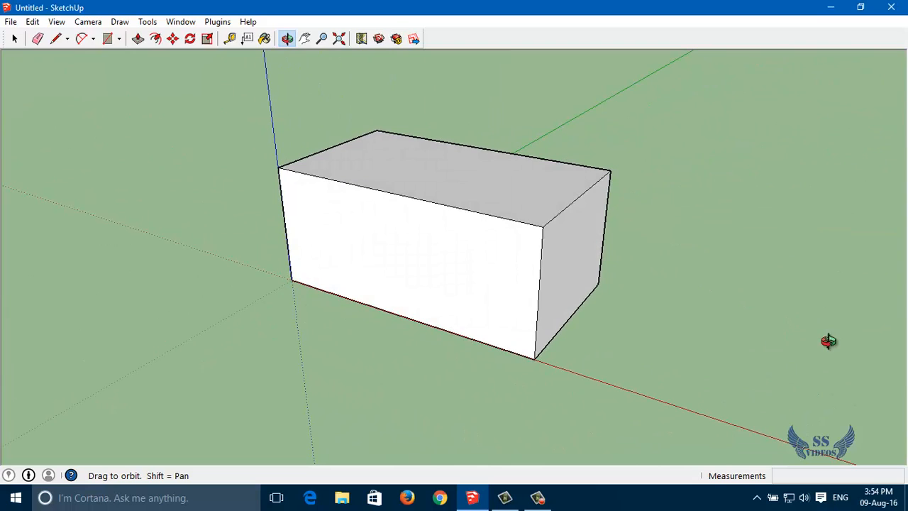
pyautogui.press('space')
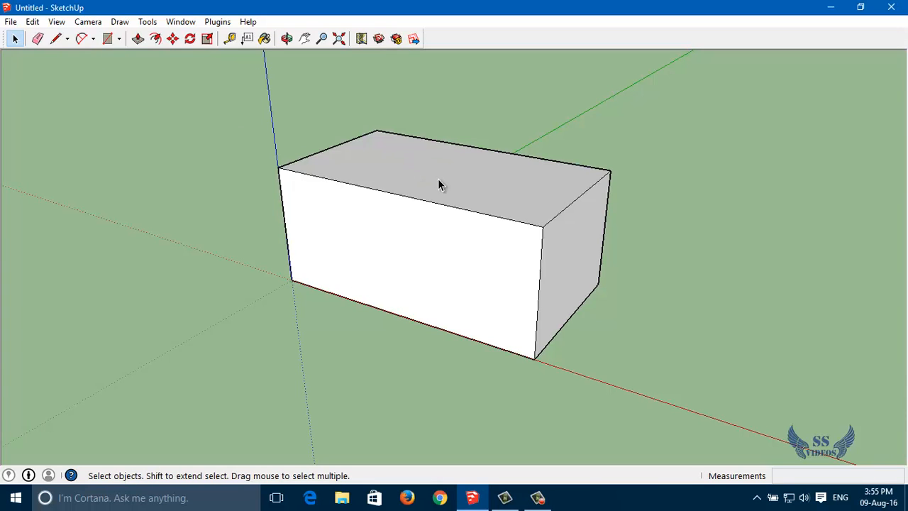
pyautogui.click(421, 263)
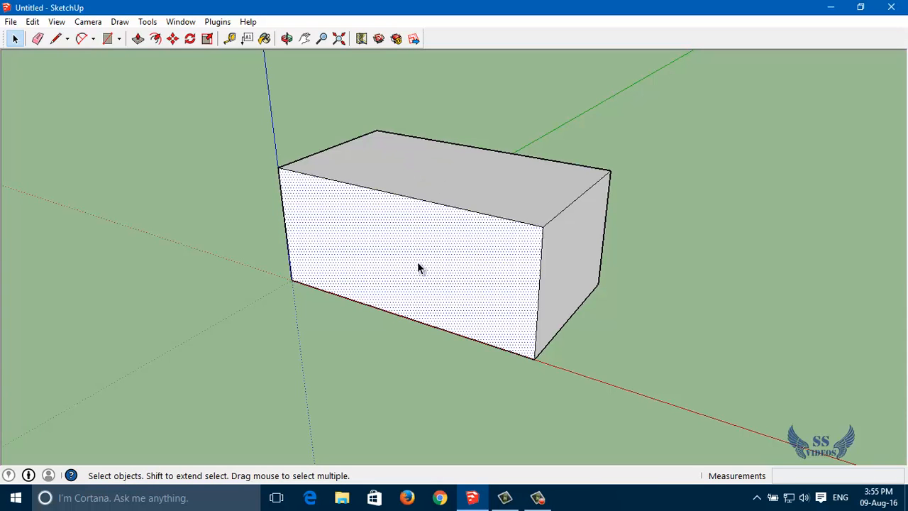
pyautogui.click(562, 289)
pyautogui.click(523, 201)
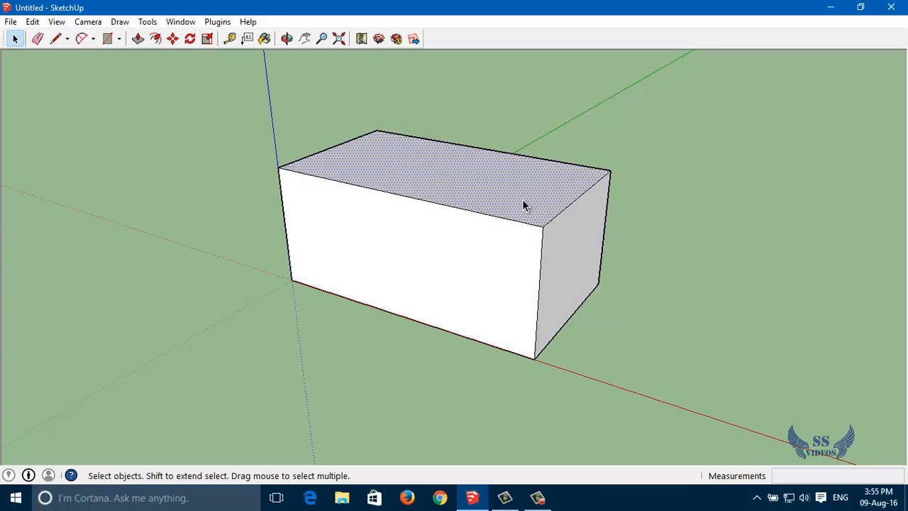
pyautogui.scroll(2, 542, 232)
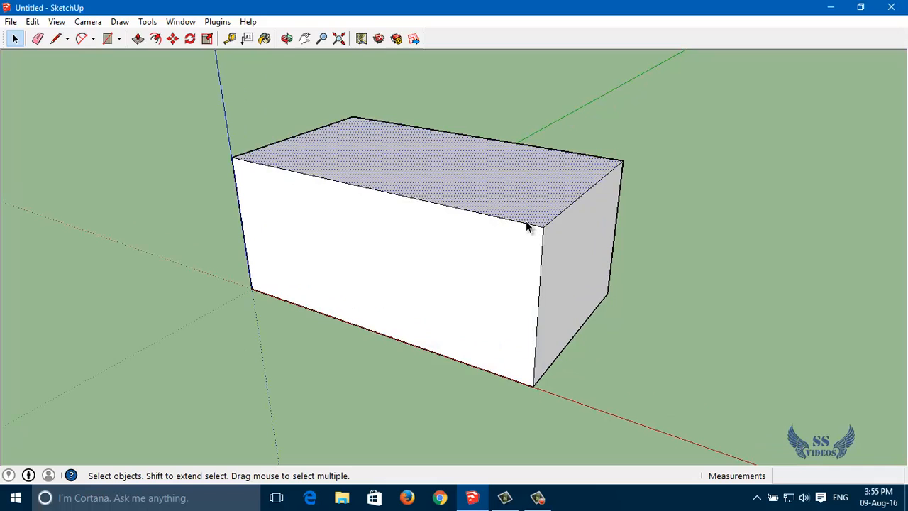
pyautogui.click(526, 226)
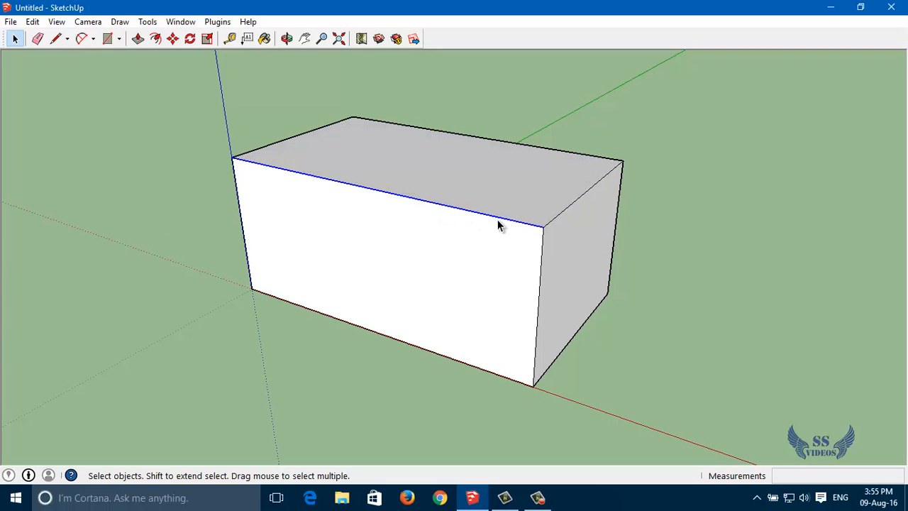
# Select the box's front and side faces in turn and its top face with bounding edges, clearing the selection at the end.
pyautogui.click(486, 300)
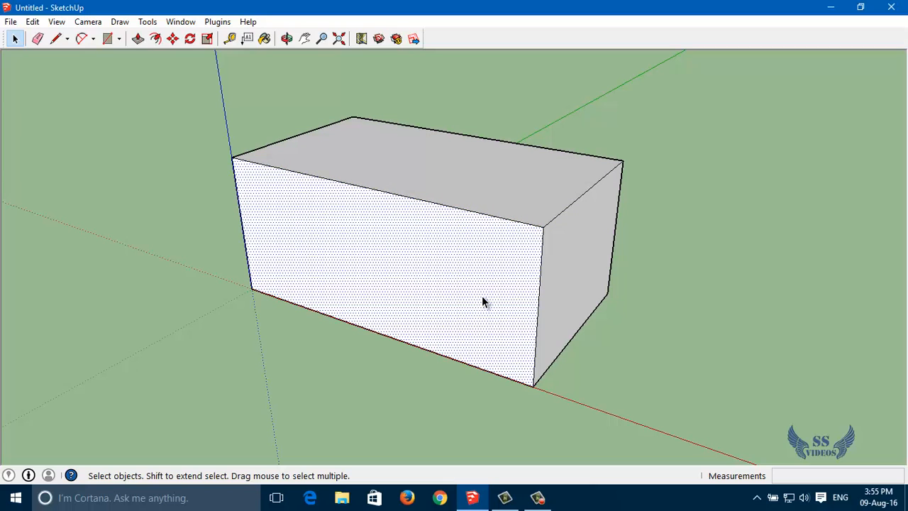
pyautogui.click(581, 281)
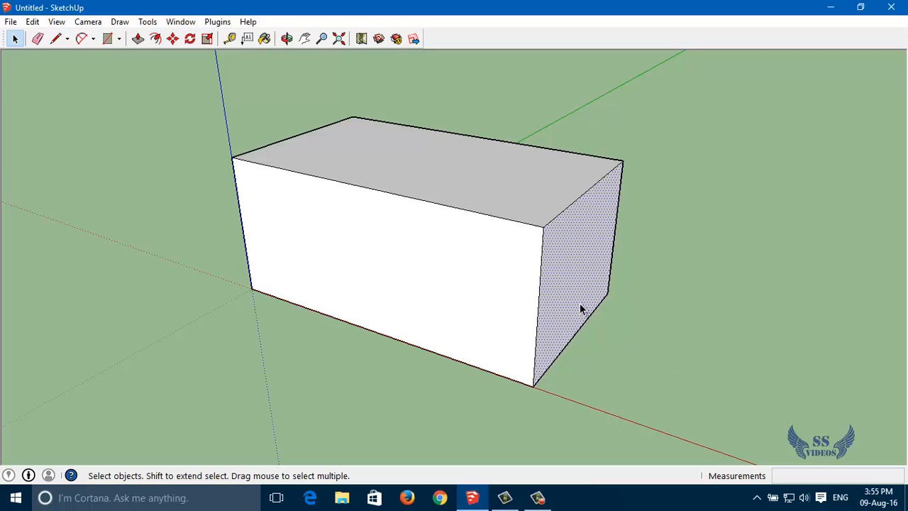
pyautogui.click(361, 172)
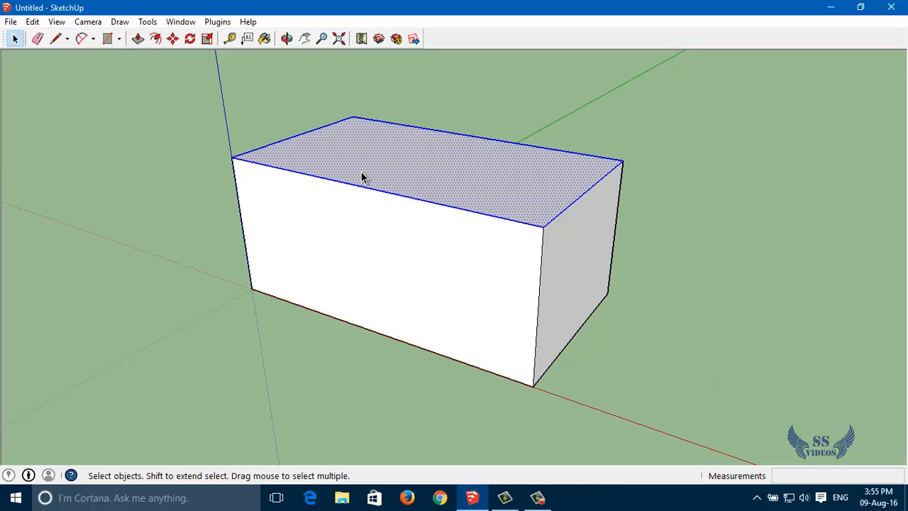
pyautogui.click(714, 376)
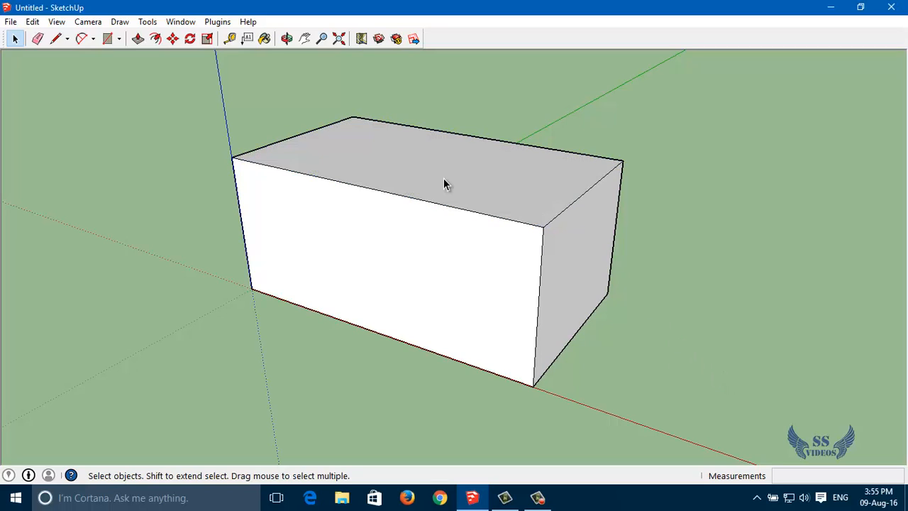
# Delete the box's upper front edge and redraw it as a line between the same two corners.
pyautogui.click(457, 209)
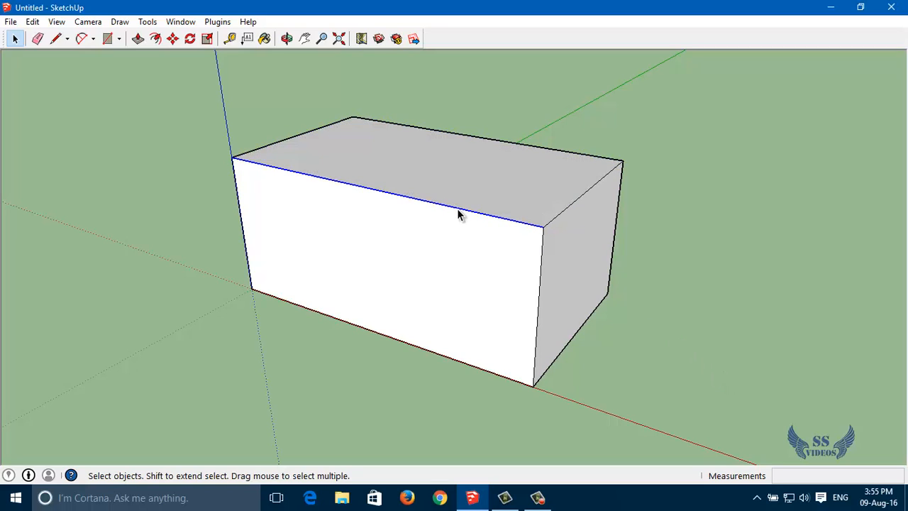
pyautogui.press('Delete')
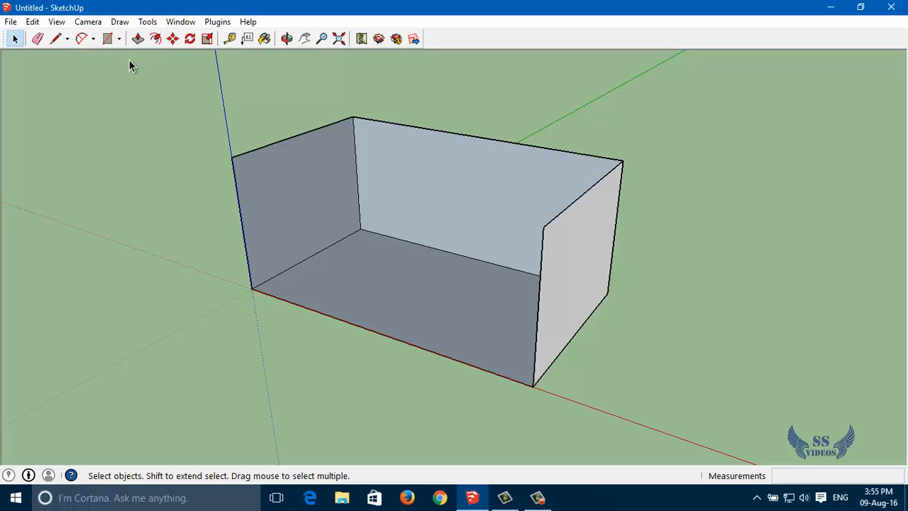
pyautogui.click(56, 39)
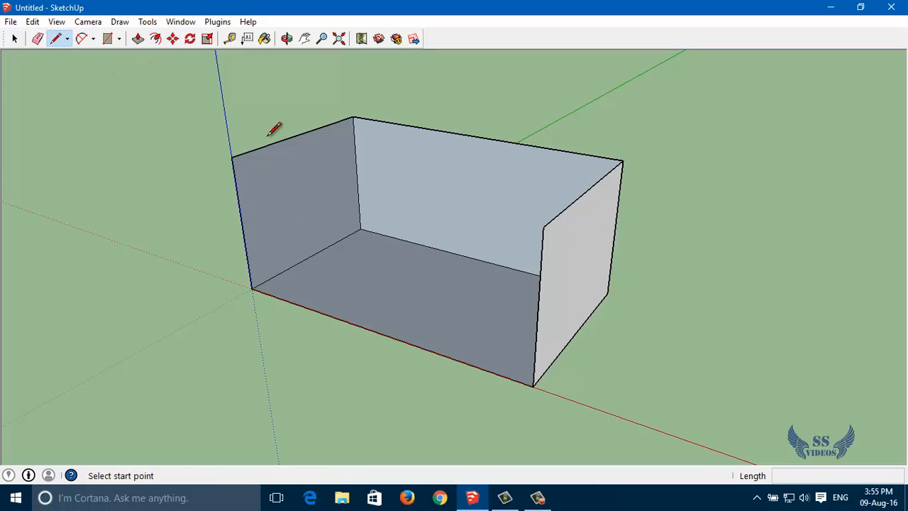
pyautogui.click(231, 156)
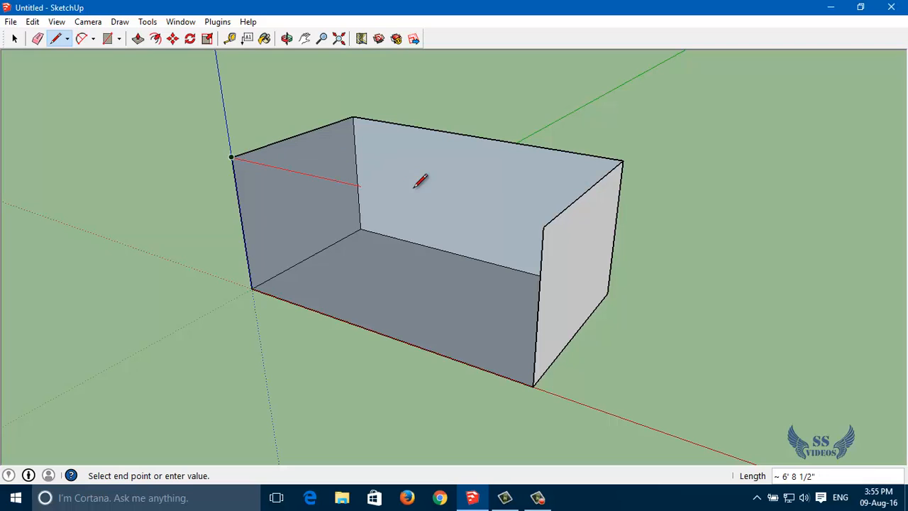
pyautogui.click(543, 226)
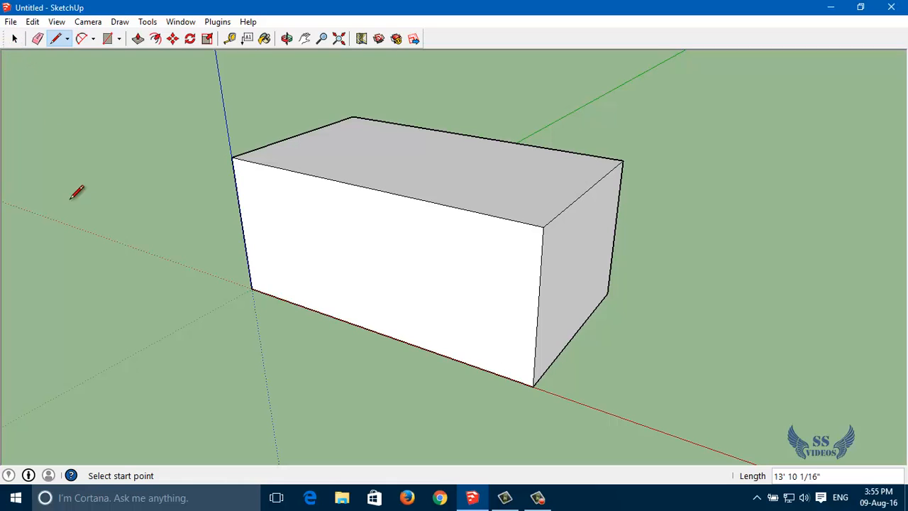
pyautogui.press('space')
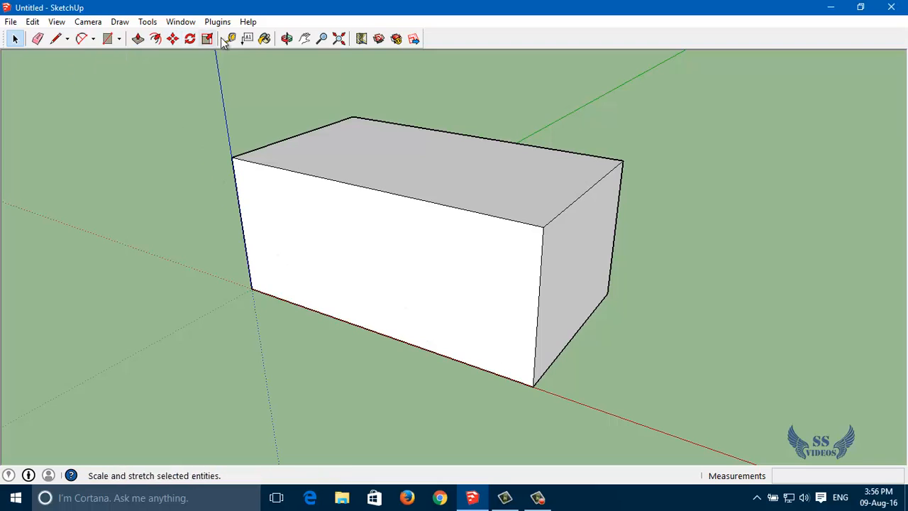
# Select the box's top face together with its bounding edges and delete them.
pyautogui.click(286, 41)
pyautogui.press('space')
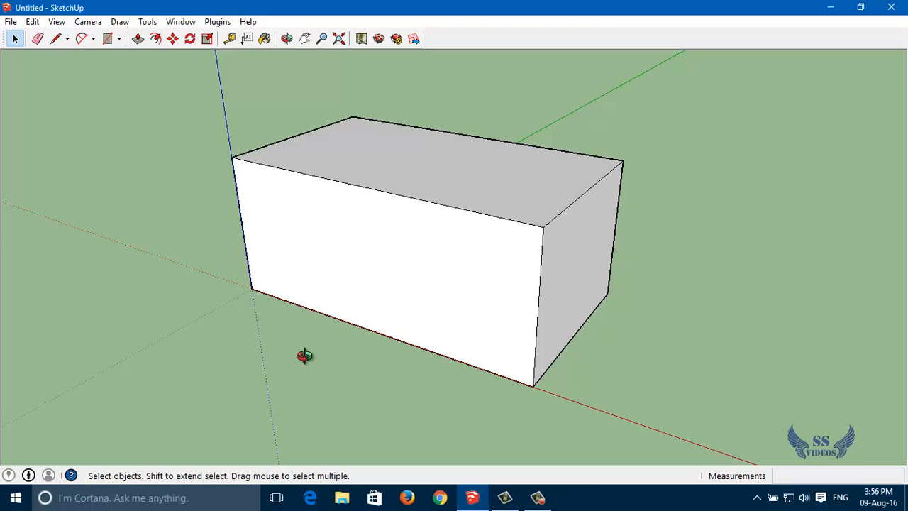
pyautogui.moveTo(304, 356); pyautogui.dragTo(422, 395, button='middle')
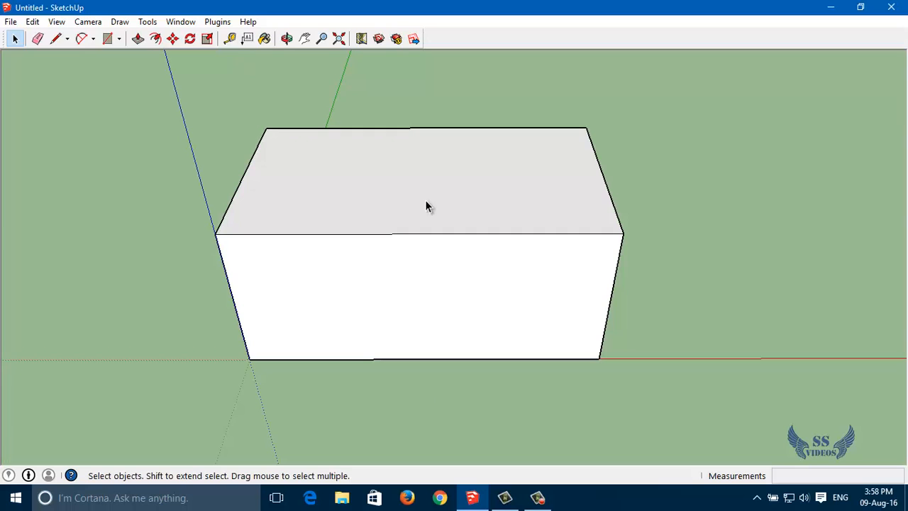
pyautogui.click(426, 206)
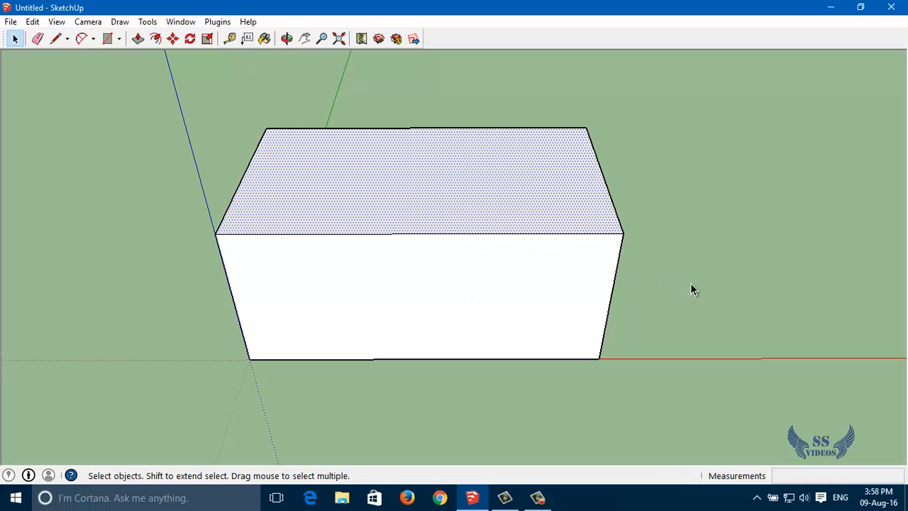
pyautogui.click(705, 296)
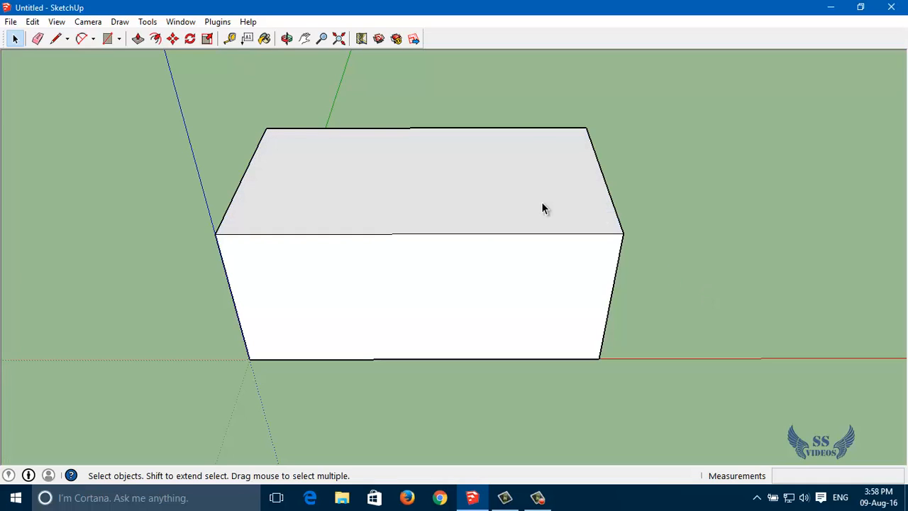
pyautogui.click(441, 197)
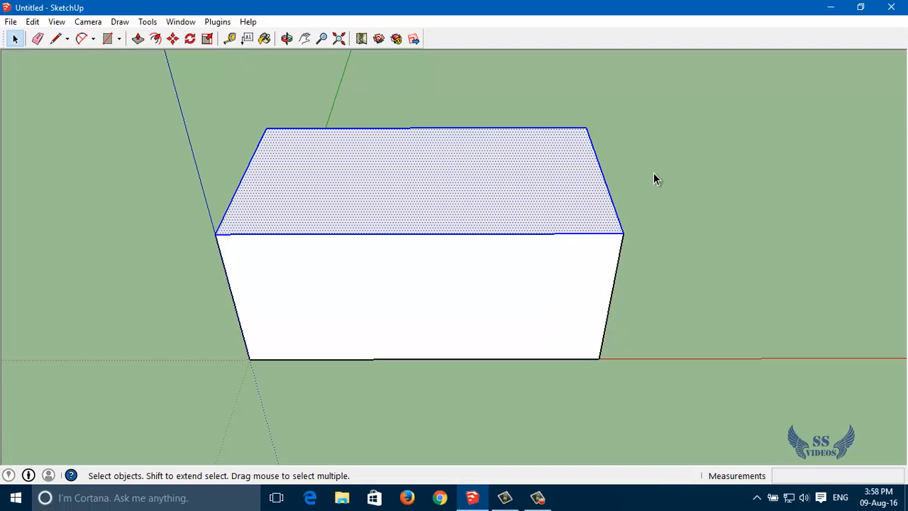
pyautogui.press('Delete')
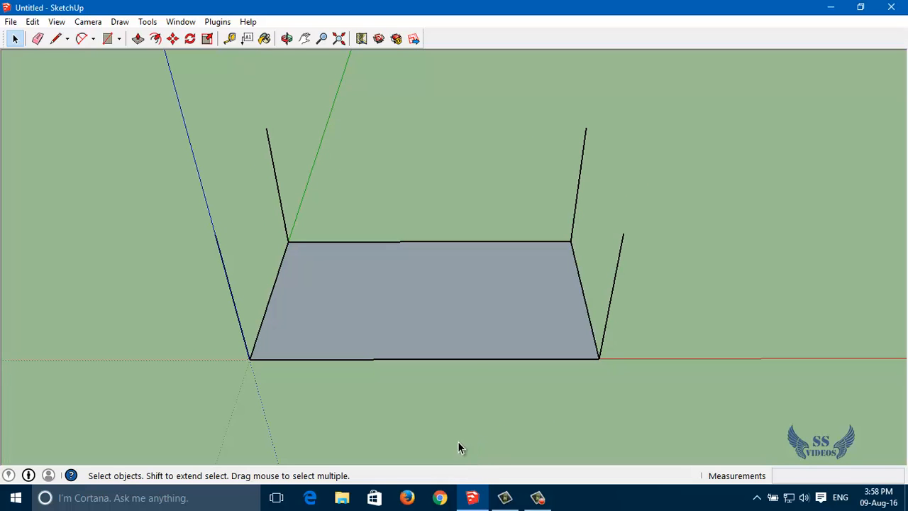
# Undo the deletion of the box's top face and bounding edges.
pyautogui.press('o')
pyautogui.moveTo(364, 416); pyautogui.dragTo(174, 332)
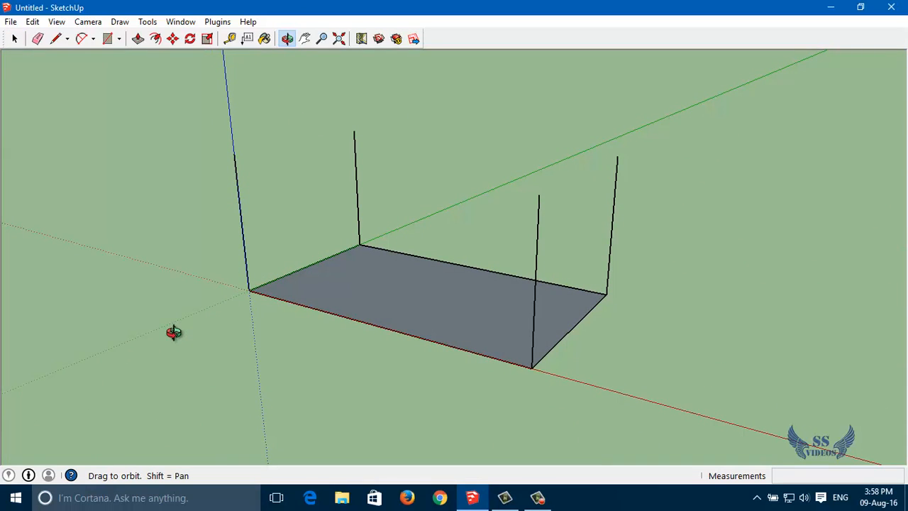
pyautogui.hotkey('ctrl', 'z')
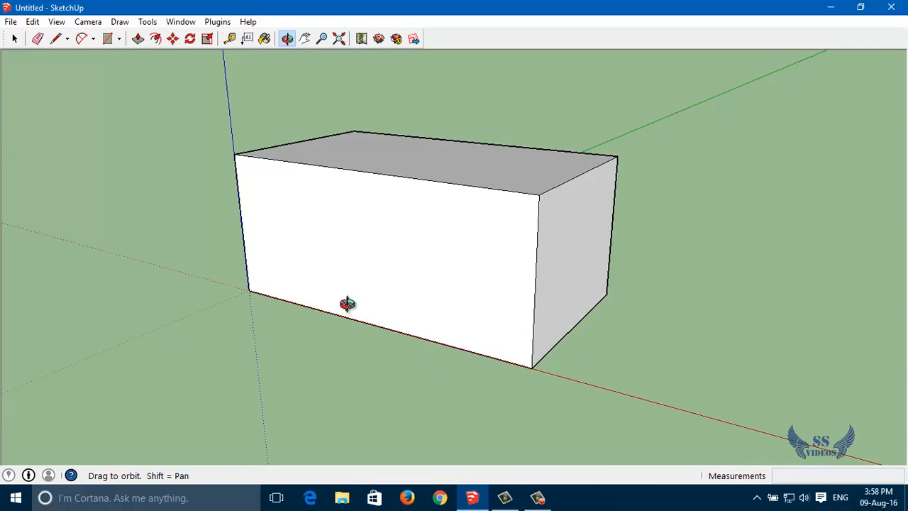
pyautogui.press('space')
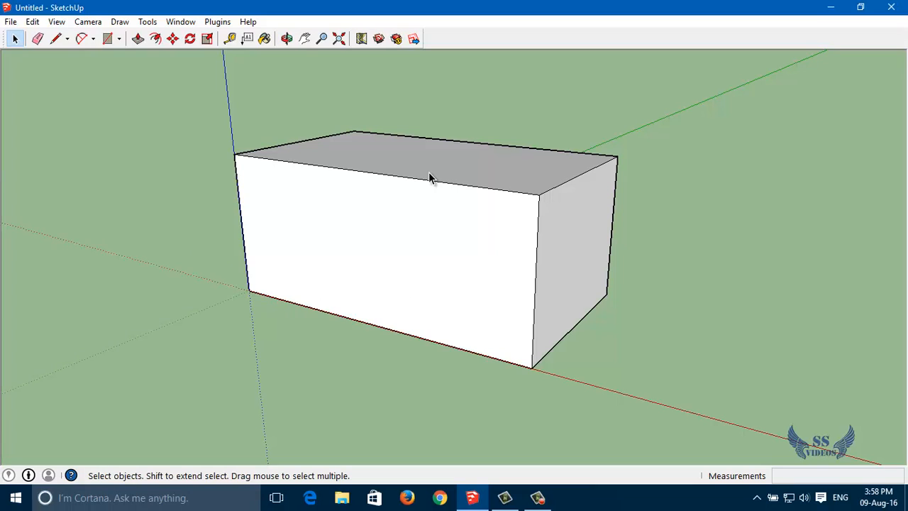
# Delete the entire box with all its connected faces and edges, and undo that deletion.
pyautogui.tripleClick(458, 179)
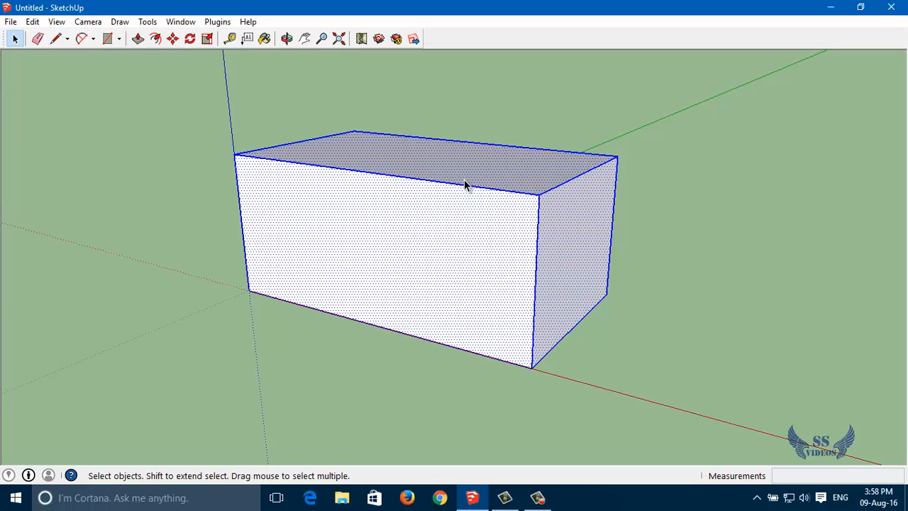
pyautogui.press('o')
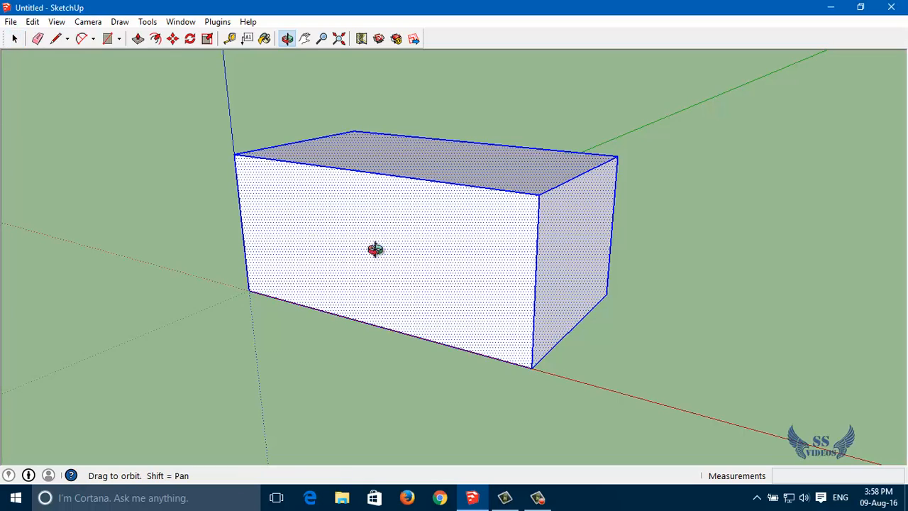
pyautogui.moveTo(310, 257); pyautogui.dragTo(324, 343)
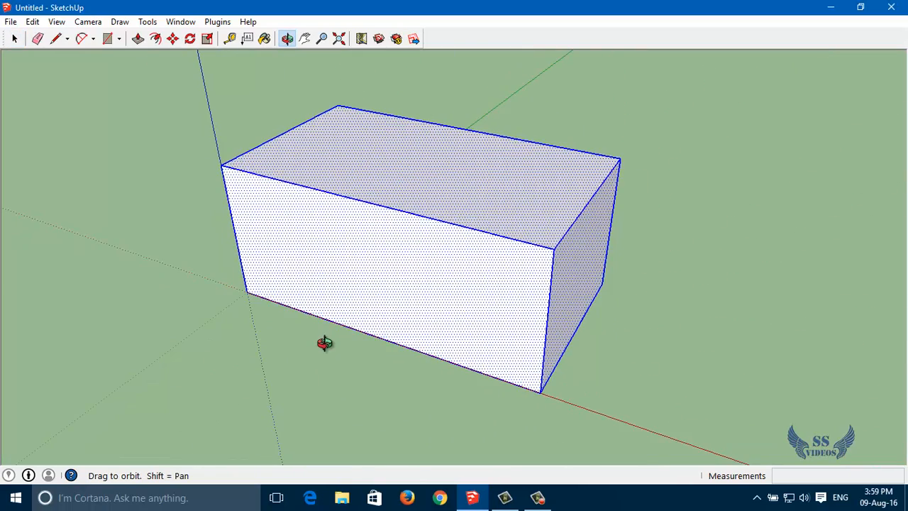
pyautogui.press('Delete')
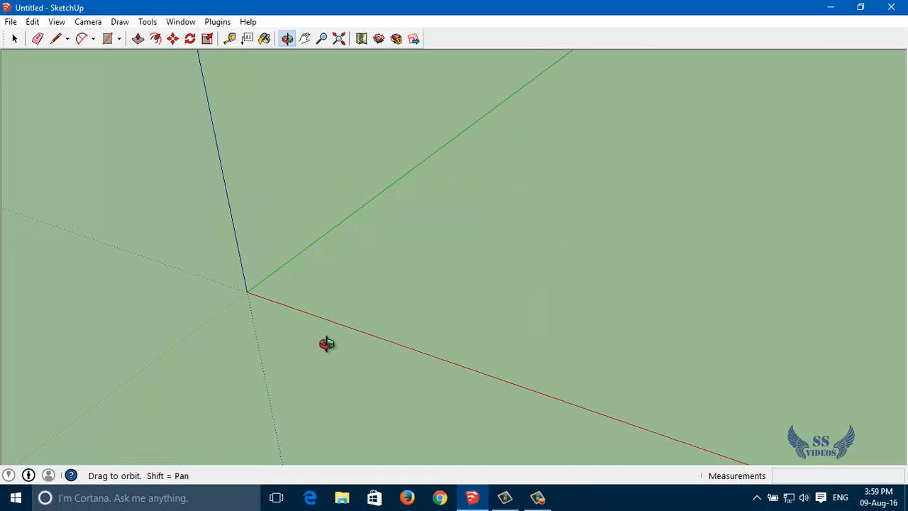
pyautogui.hotkey('ctrl', 'z')
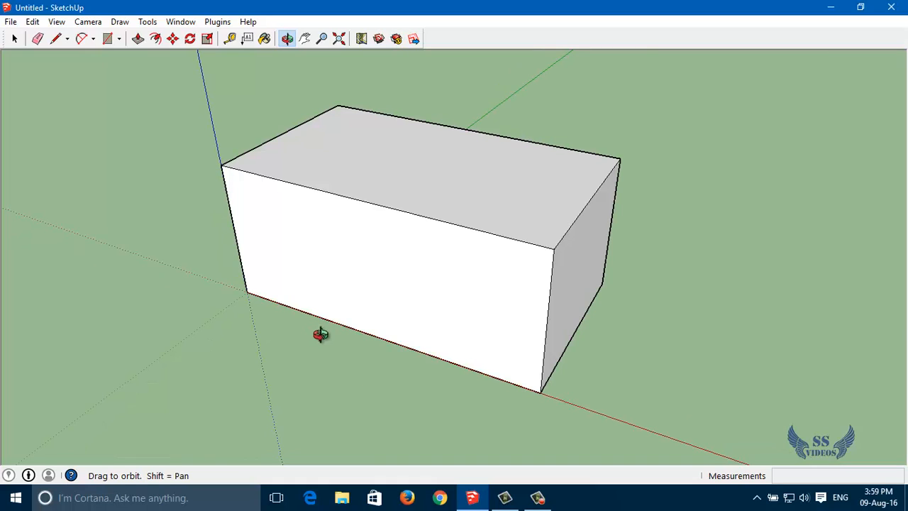
# Select only the front face of the box that stands at the origin.
pyautogui.click(15, 39)
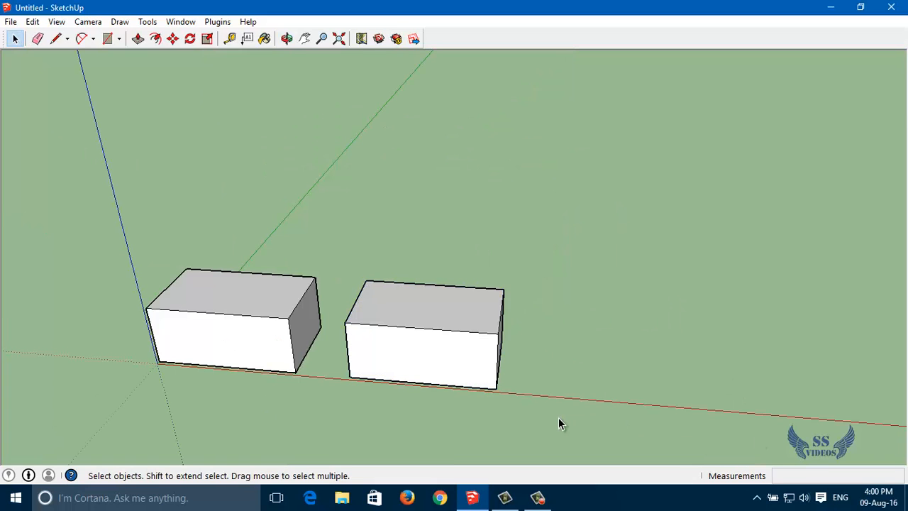
pyautogui.press('o')
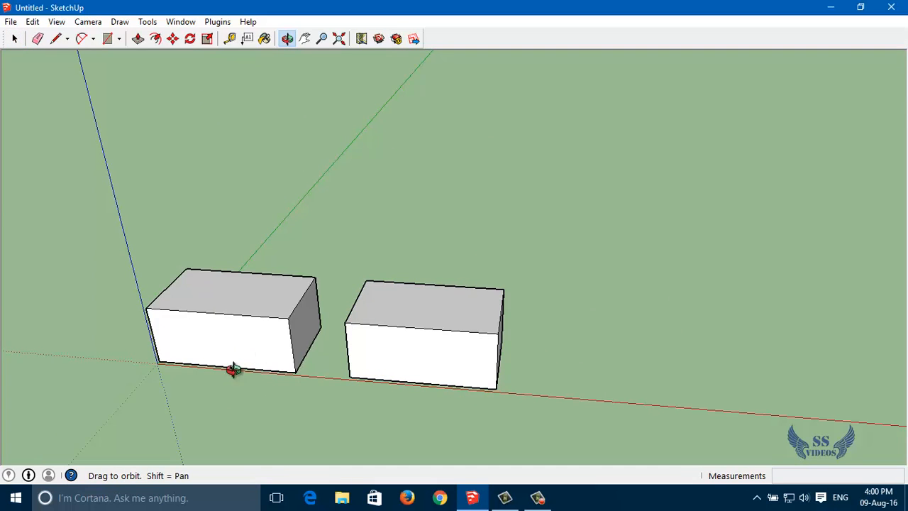
pyautogui.moveTo(235, 402); pyautogui.dragTo(316, 300)
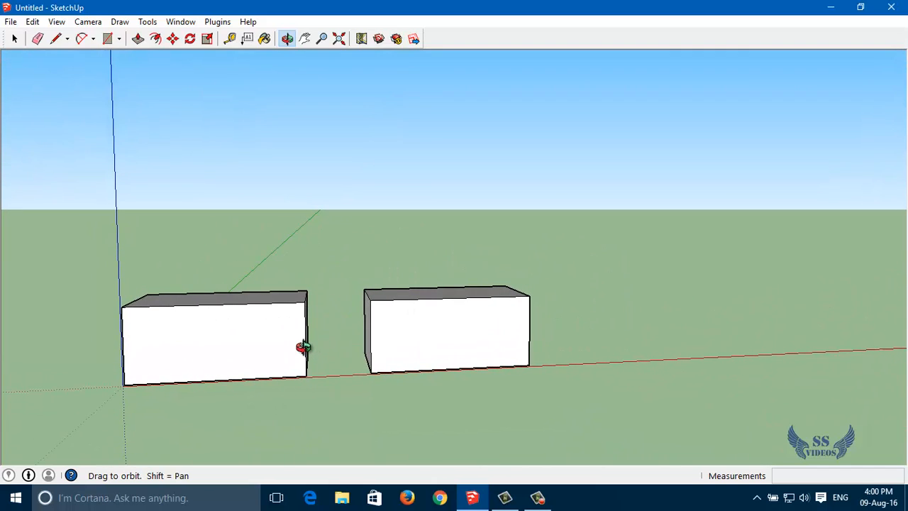
pyautogui.press('space')
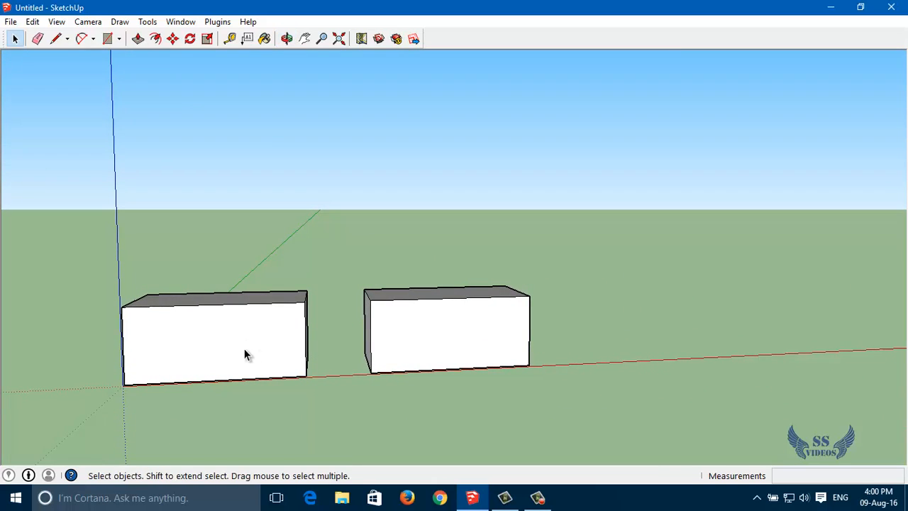
pyautogui.click(241, 334)
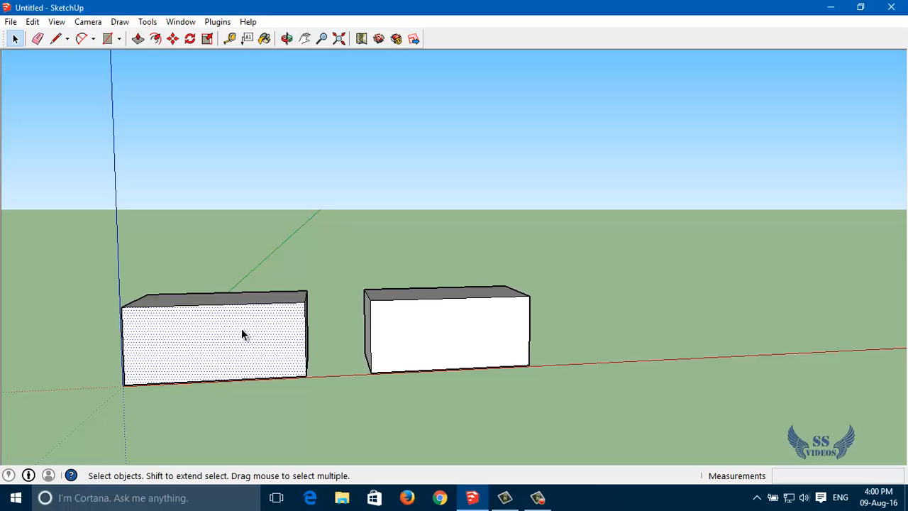
# Select the top face of the box at the origin with its bounding edges, and extend the selection to the whole box.
pyautogui.press('o')
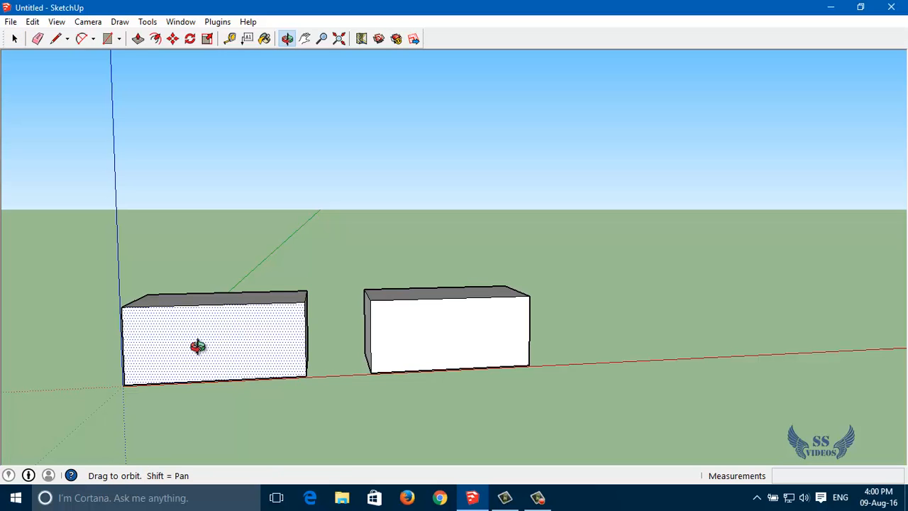
pyautogui.moveTo(199, 347); pyautogui.dragTo(287, 392)
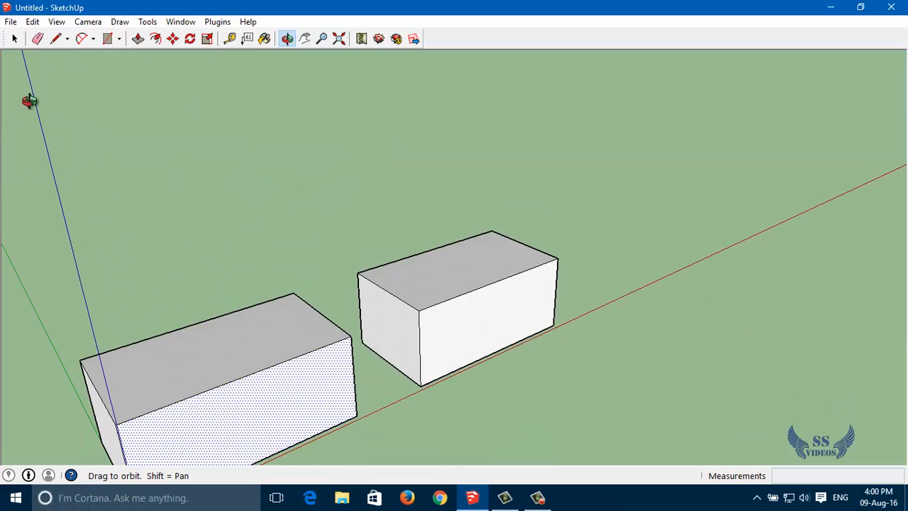
pyautogui.click(14, 38)
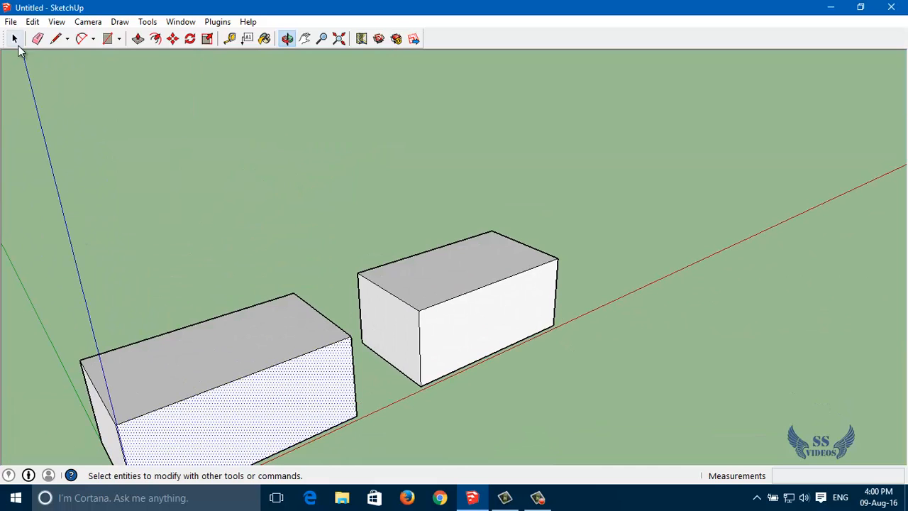
pyautogui.click(219, 366)
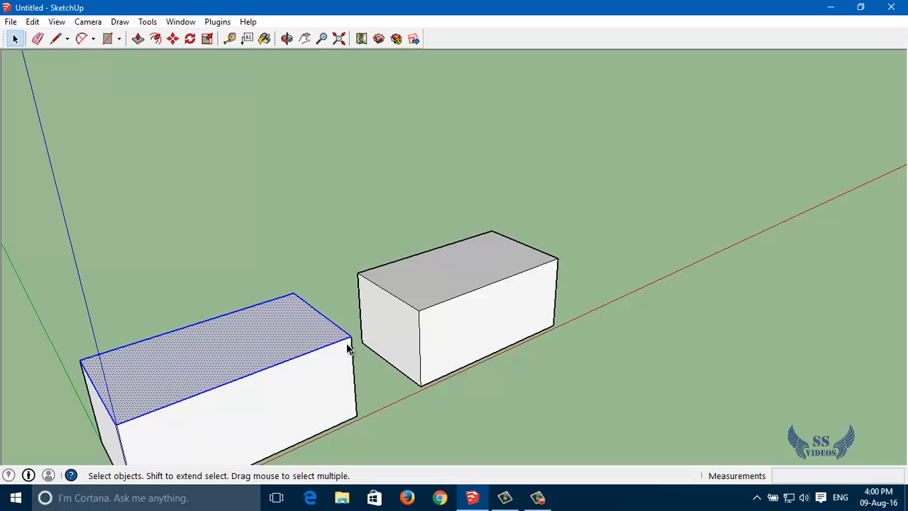
pyautogui.tripleClick(277, 394)
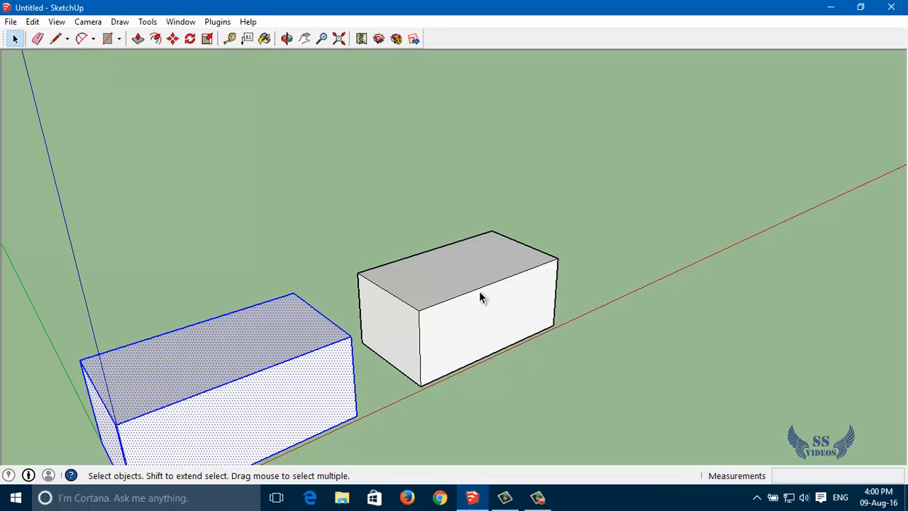
# Draw a line about 6' 11 1/2" long from the origin box's upper front corner toward the second box, and select all geometry connected to the origin box.
pyautogui.press('o')
pyautogui.moveTo(482, 320); pyautogui.dragTo(374, 344)
pyautogui.scroll(2, 374, 343)
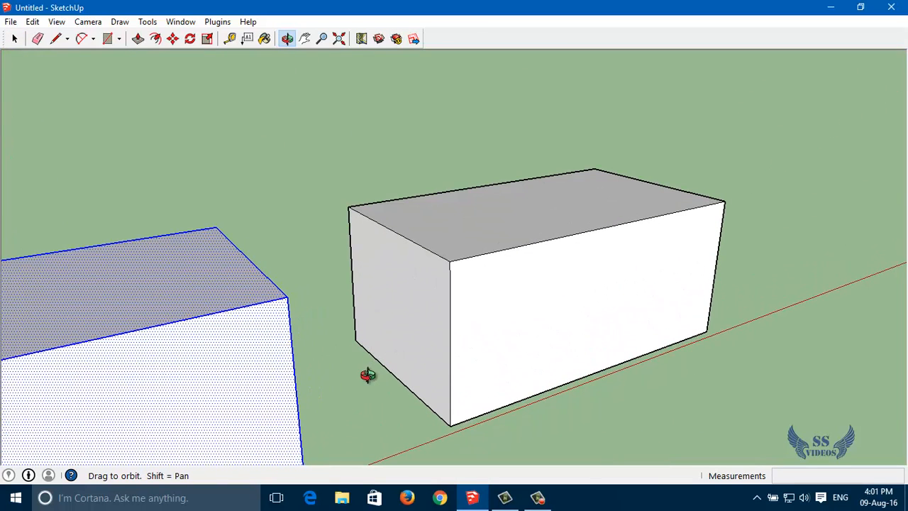
pyautogui.press('l')
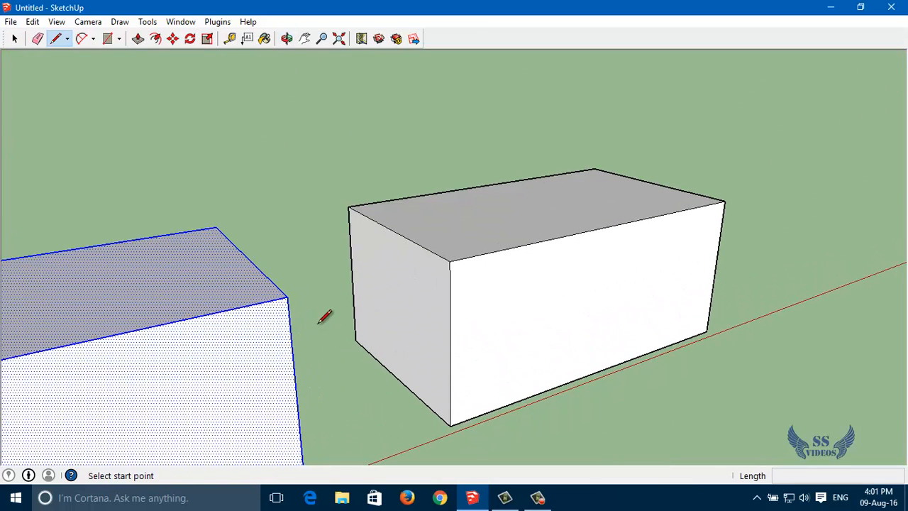
pyautogui.click(287, 296)
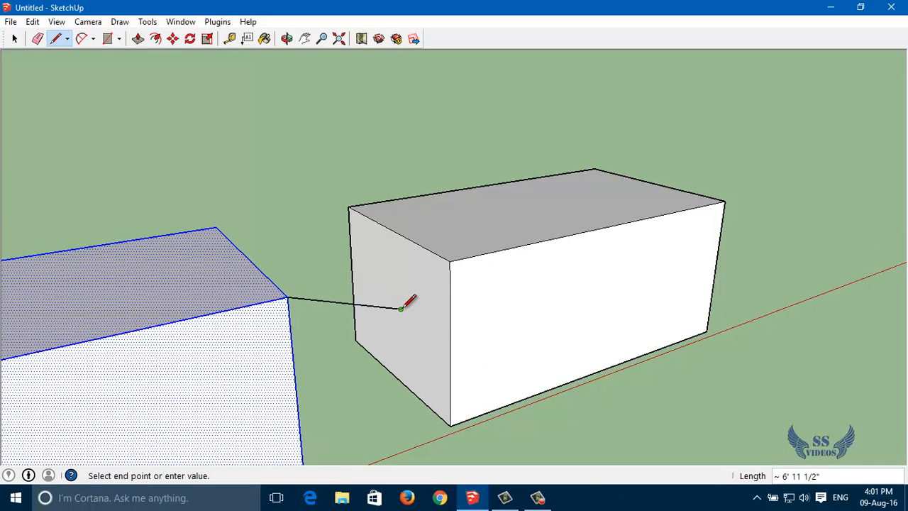
pyautogui.click(401, 309)
pyautogui.press('Escape')
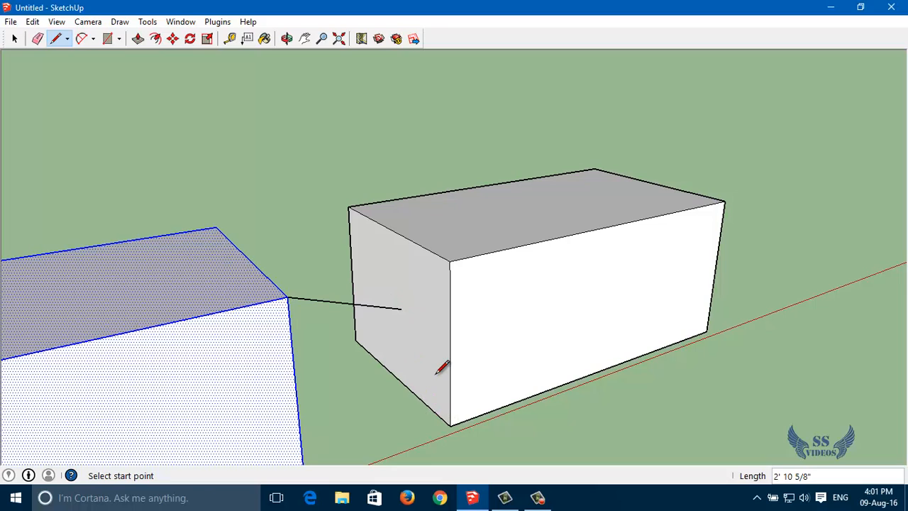
pyautogui.click(15, 40)
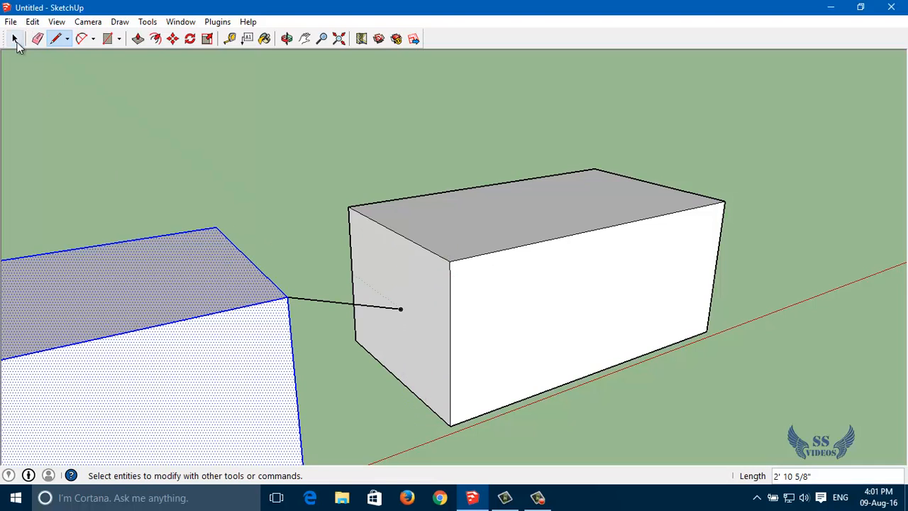
pyautogui.tripleClick(95, 303)
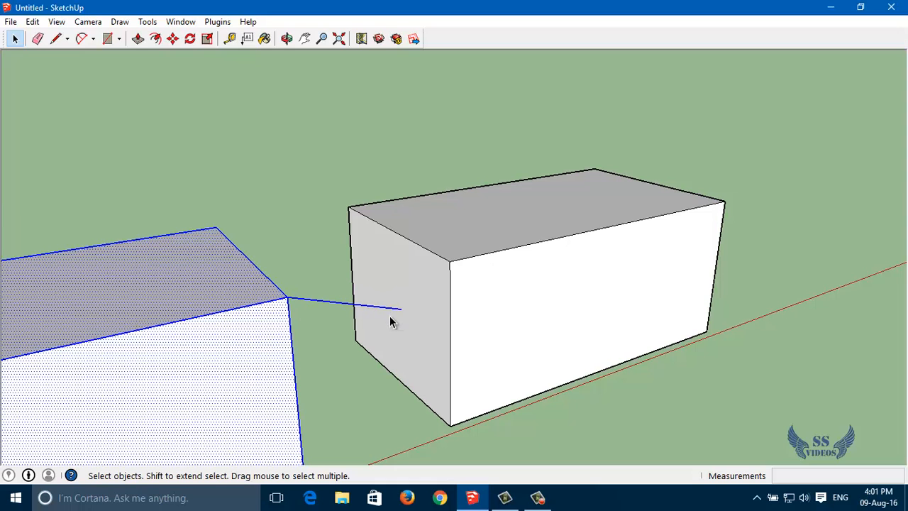
# Draw a line from the loose line's free end to the second box's nearest upper front corner, and select everything connected to the origin box.
pyautogui.moveTo(397, 338); pyautogui.dragTo(372, 259, button='middle')
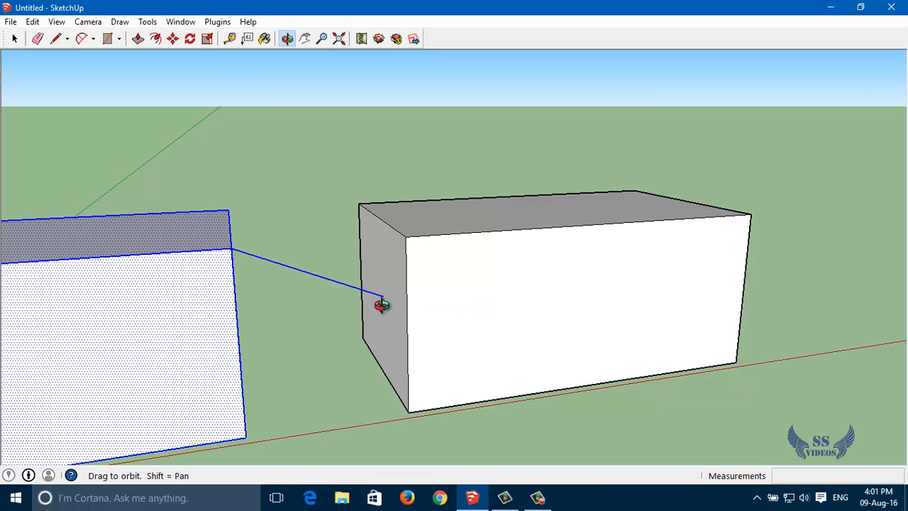
pyautogui.press('l')
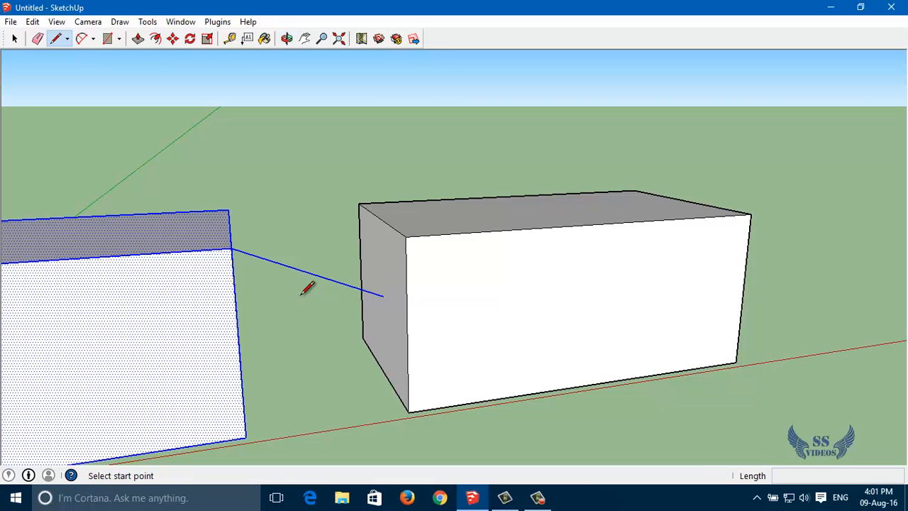
pyautogui.click(382, 295)
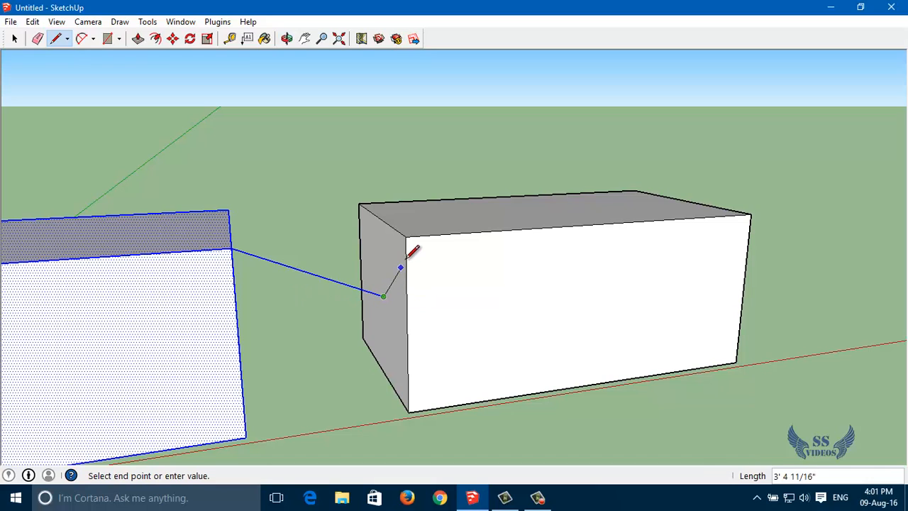
pyautogui.click(405, 236)
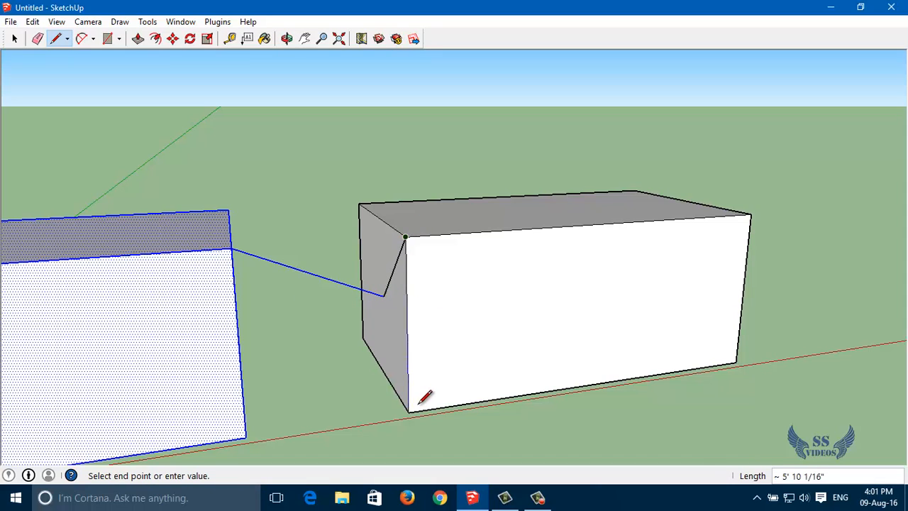
pyautogui.press('Escape')
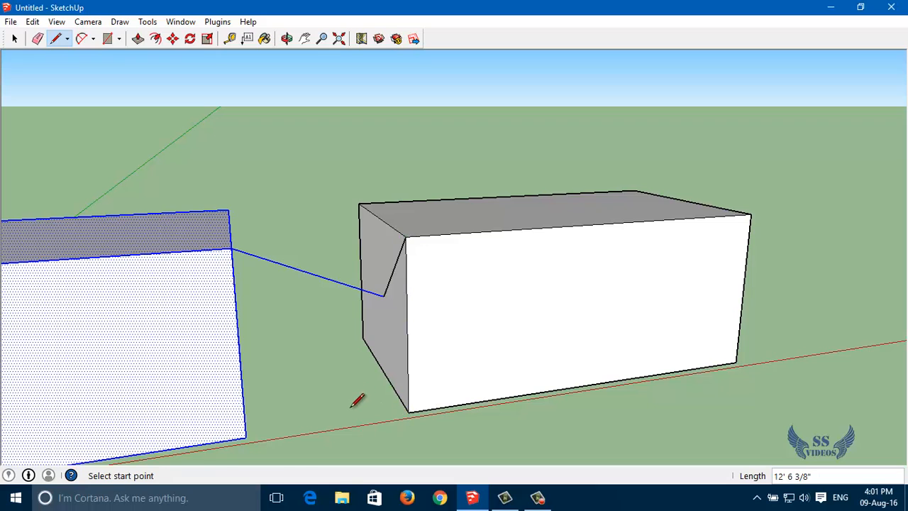
pyautogui.press('space')
pyautogui.tripleClick(205, 320)
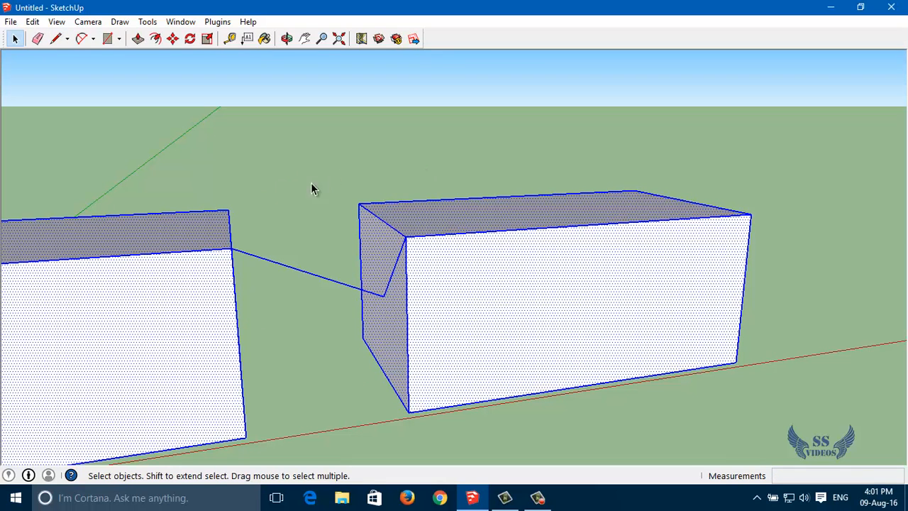
# Undo both connecting lines between the boxes and clear the selection.
pyautogui.scroll(-4, 284, 269)
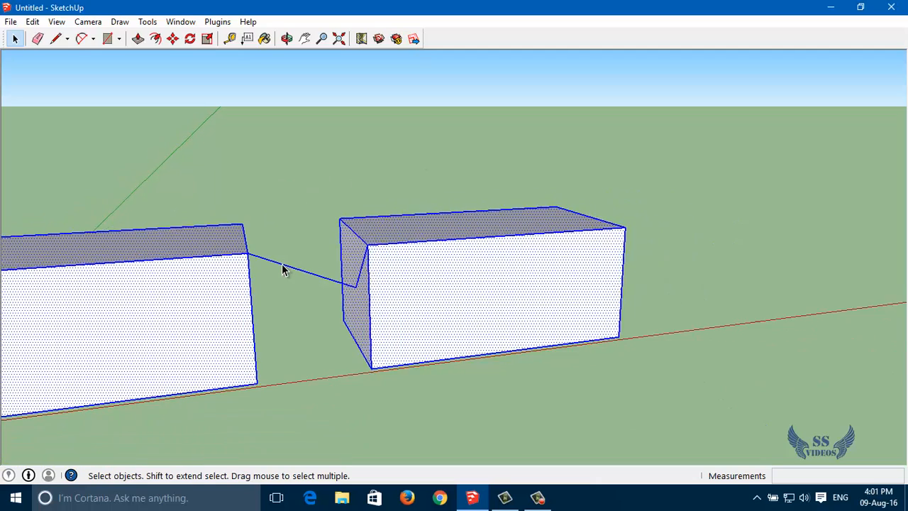
pyautogui.scroll(3, 283, 269)
pyautogui.scroll(-2, 287, 272)
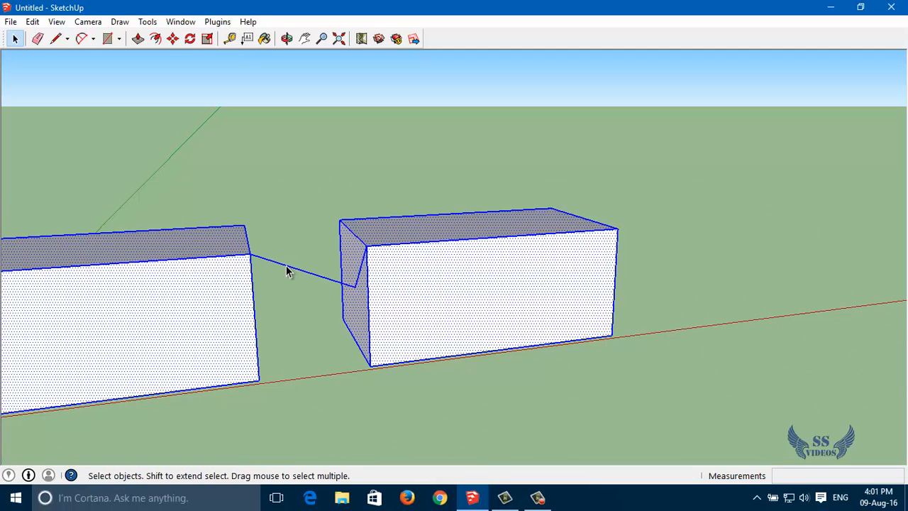
pyautogui.hotkey('ctrl', 'z')
pyautogui.hotkey('ctrl', 'z')
pyautogui.click(626, 390)
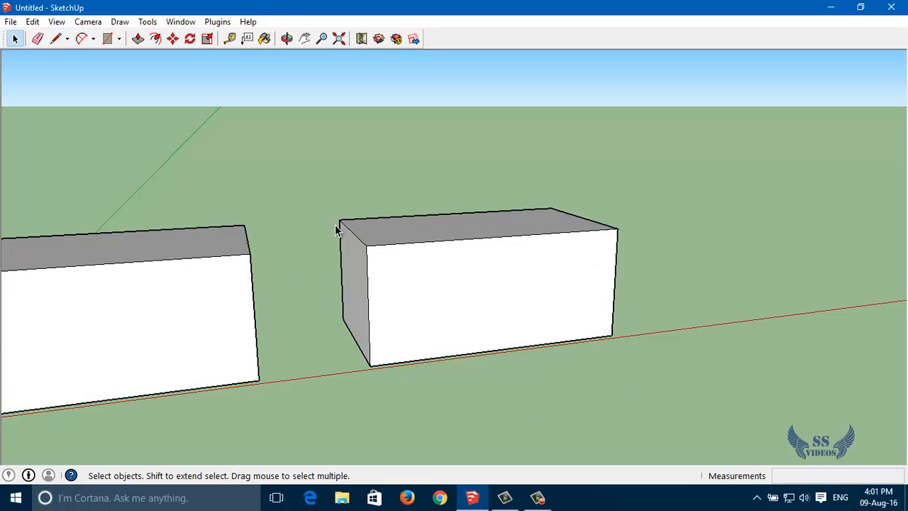
# Select the whole second box, extend the selection to the origin box, and clear the selection.
pyautogui.tripleClick(167, 294)
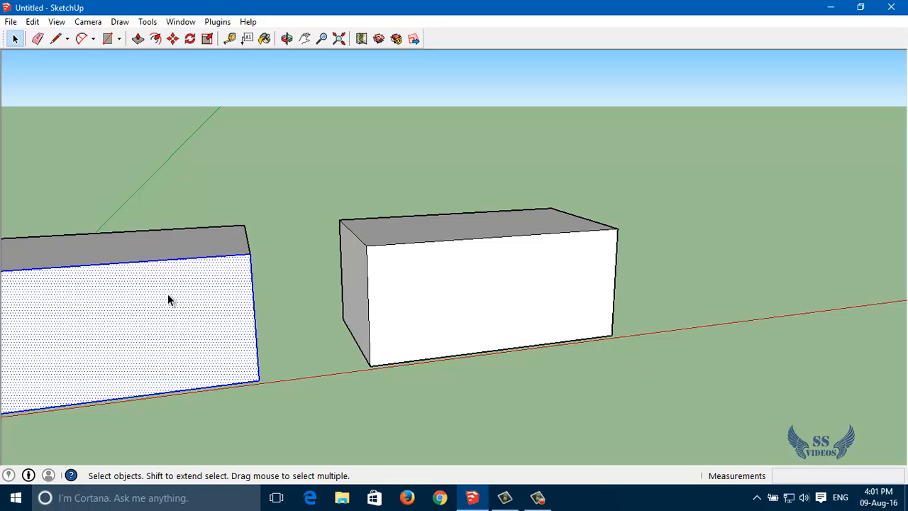
pyautogui.tripleClick(496, 298)
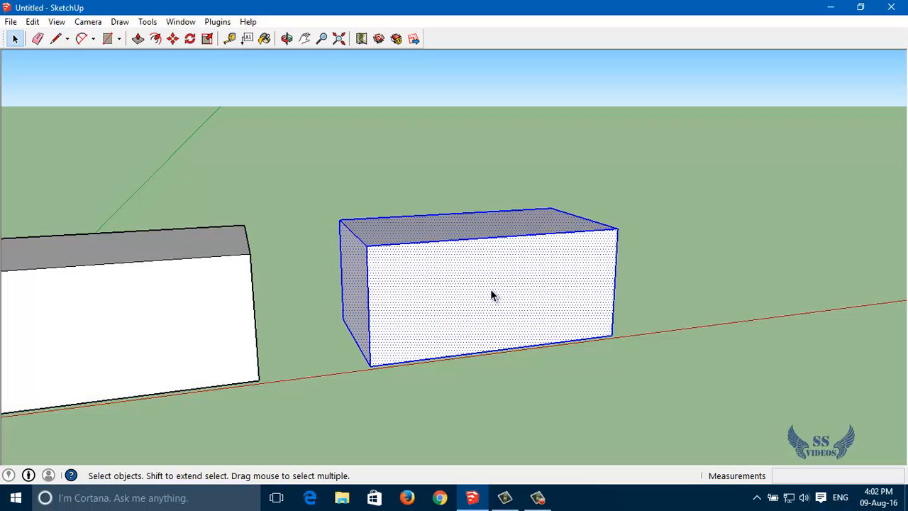
pyautogui.keyDown('shift'); pyautogui.tripleClick(202, 314); pyautogui.keyUp('shift')
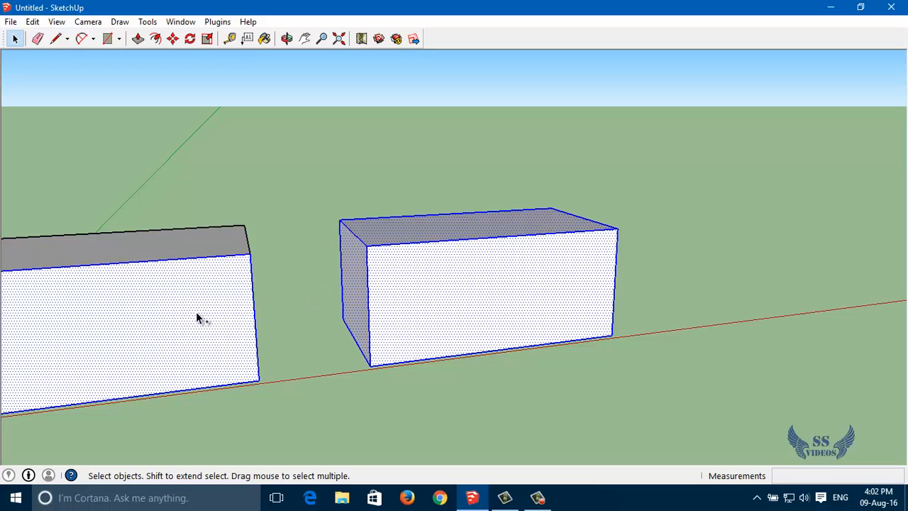
pyautogui.click(678, 376)
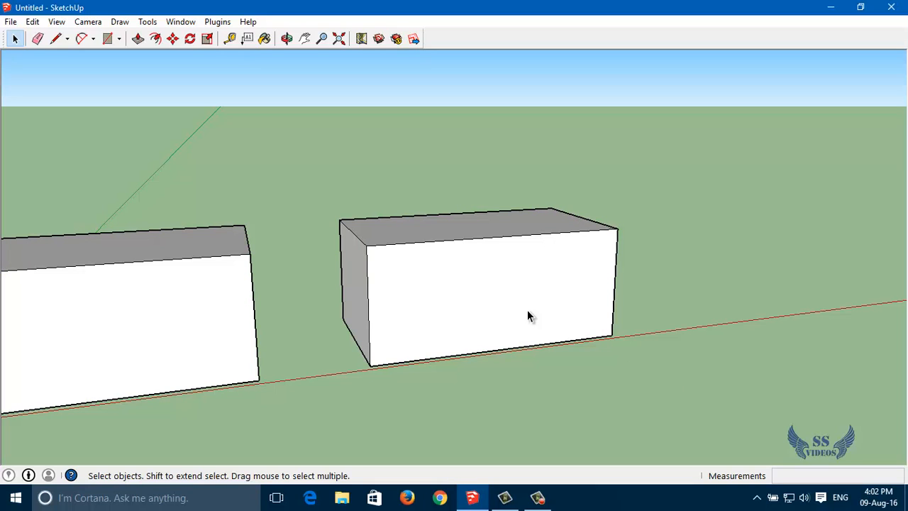
# Select everything in the model at once and clear the selection, repeating this several times.
pyautogui.scroll(-2, 607, 298)
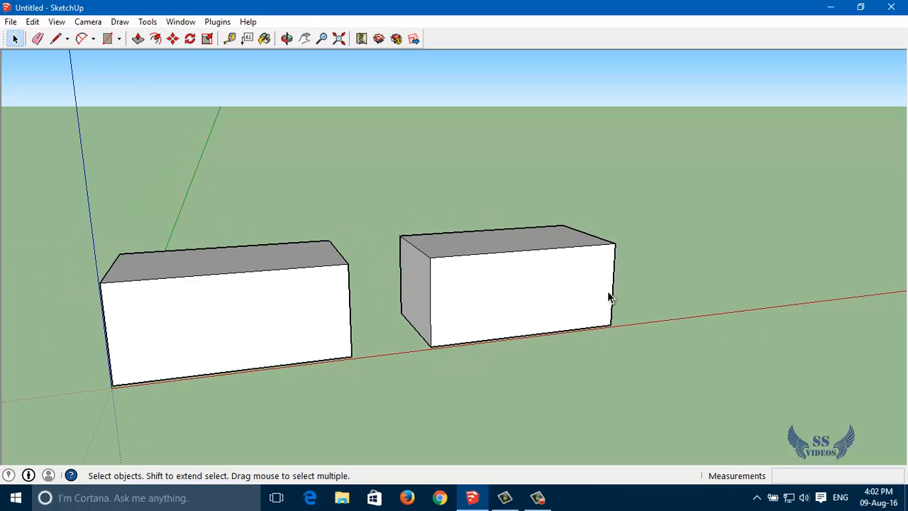
pyautogui.hotkey('ctrl', 'a')
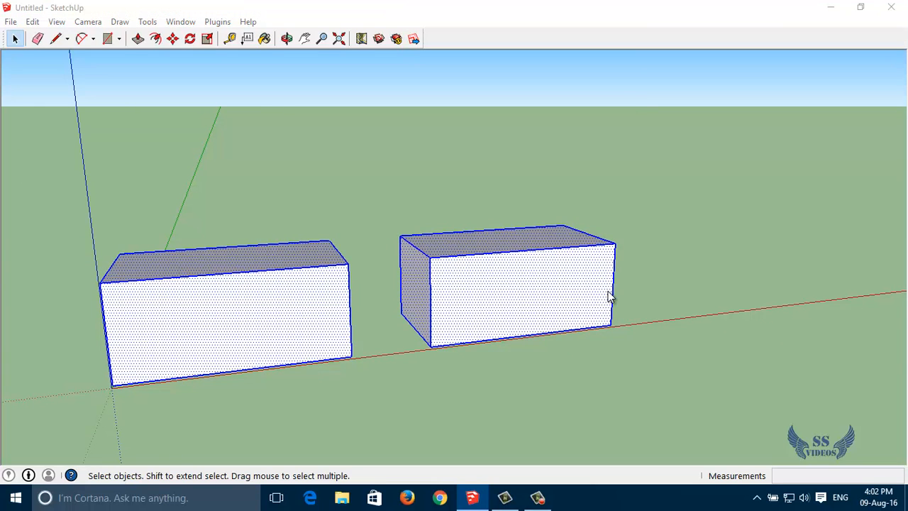
pyautogui.hotkey('ctrl', 's')
pyautogui.click(604, 374)
pyautogui.click(711, 360)
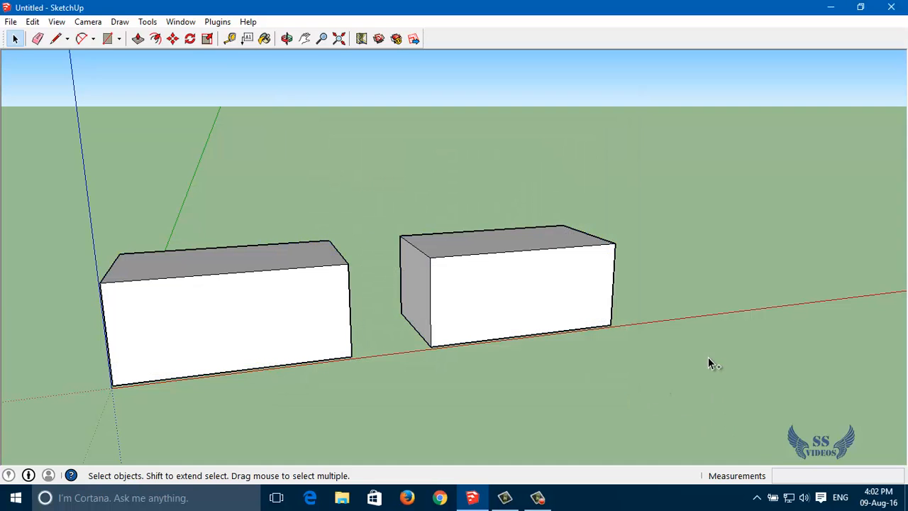
pyautogui.hotkey('ctrl', 'a')
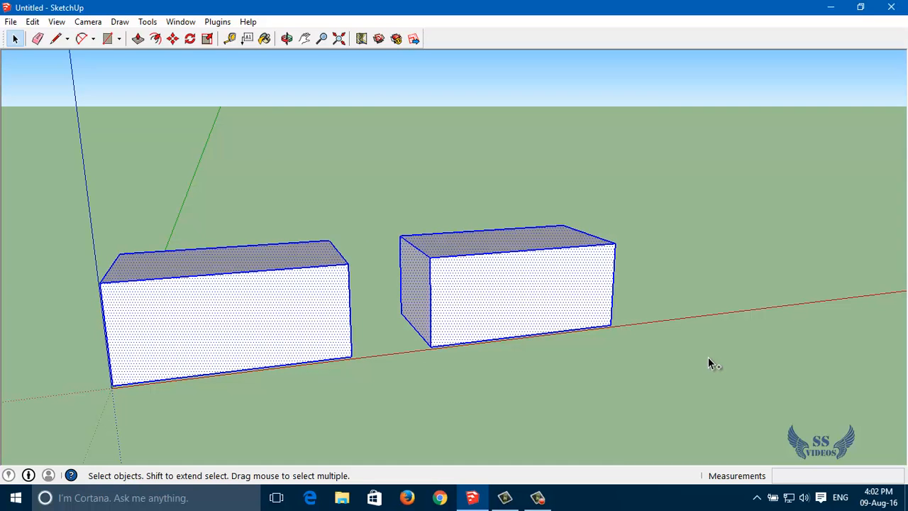
pyautogui.click(710, 366)
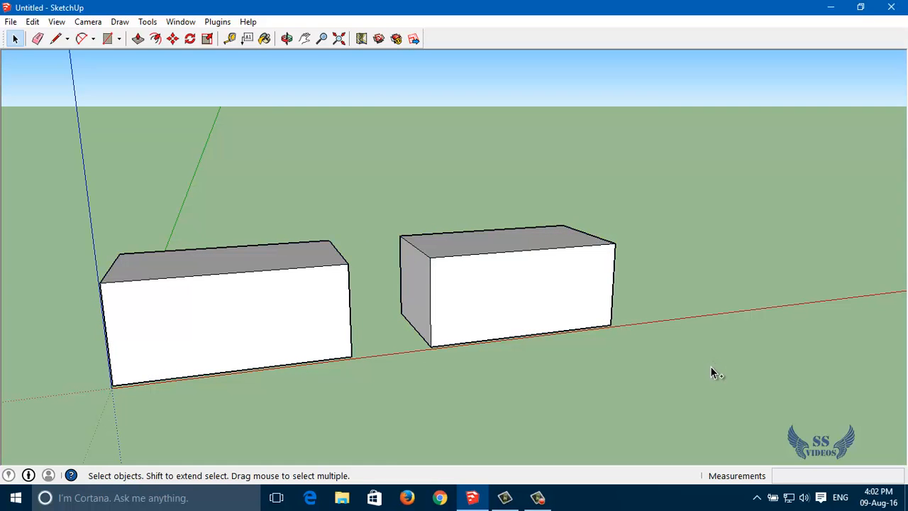
pyautogui.hotkey('ctrl', 'a')
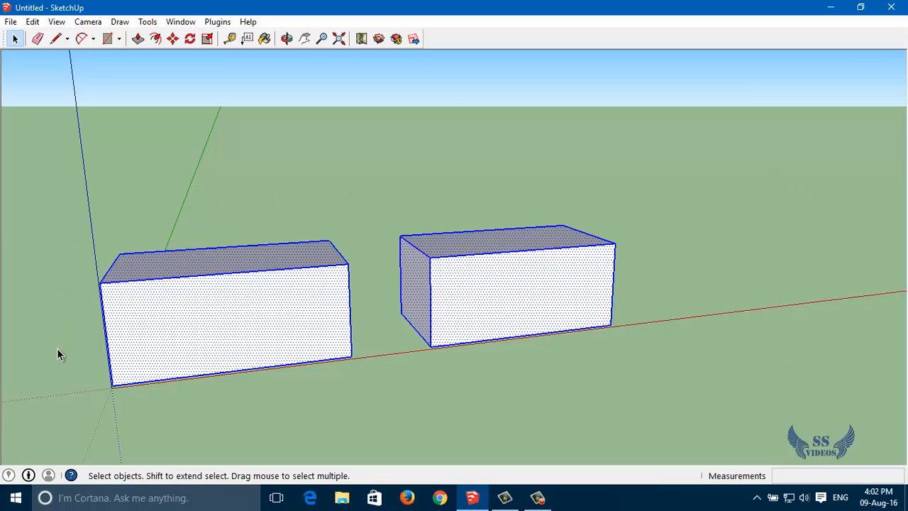
pyautogui.click(735, 400)
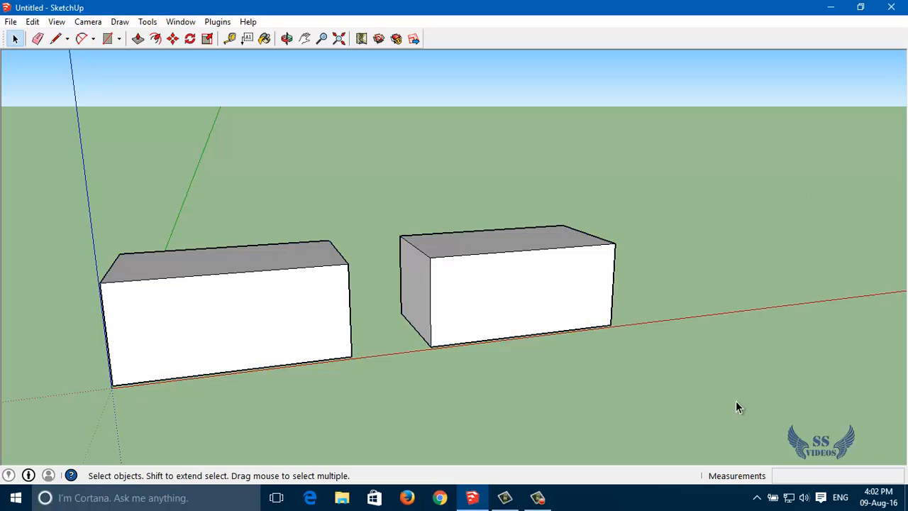
# Select the whole box at the origin and add the whole second box to the selection.
pyautogui.tripleClick(231, 306)
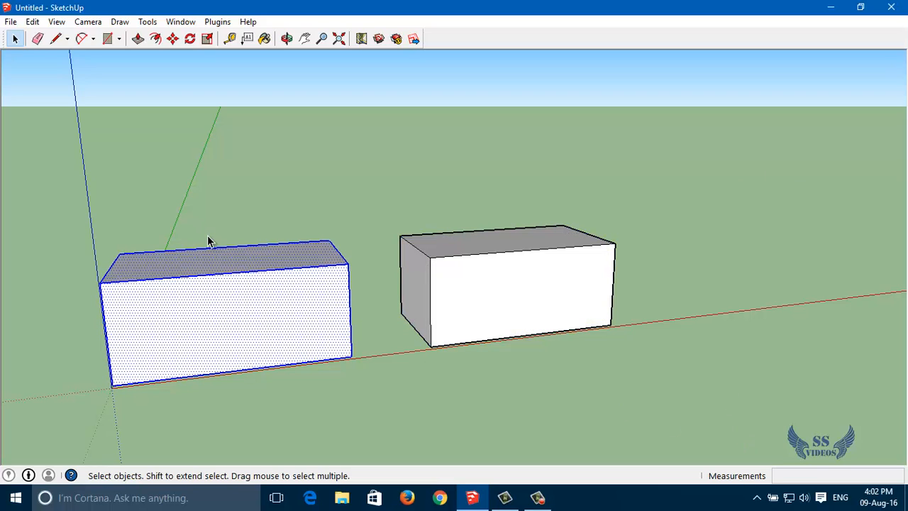
pyautogui.keyDown('ctrl'); pyautogui.tripleClick(457, 309); pyautogui.keyUp('ctrl')
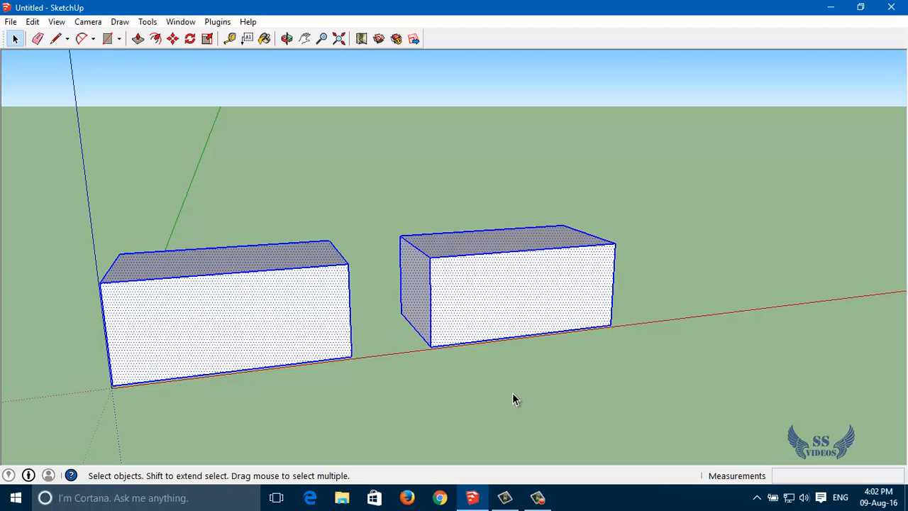
pyautogui.press('o')
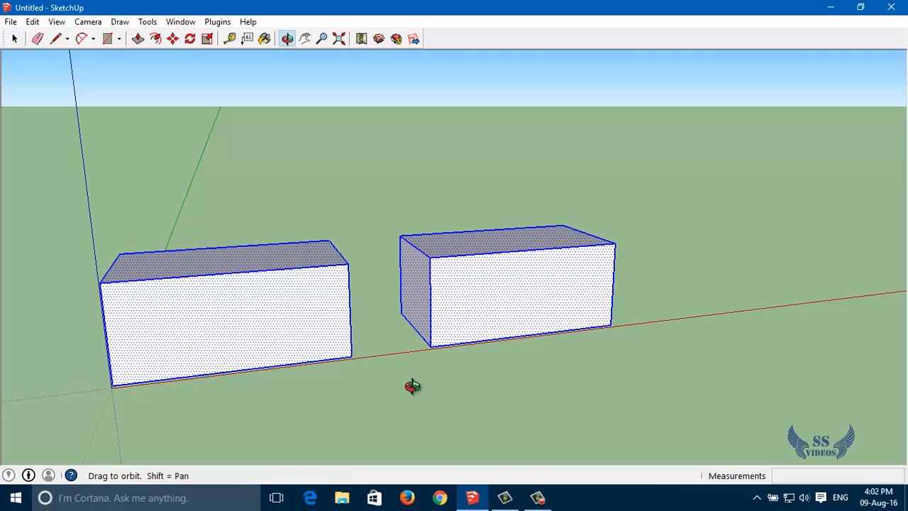
pyautogui.moveTo(320, 385); pyautogui.dragTo(670, 365)
pyautogui.moveTo(670, 365); pyautogui.dragTo(664, 356, button='middle')
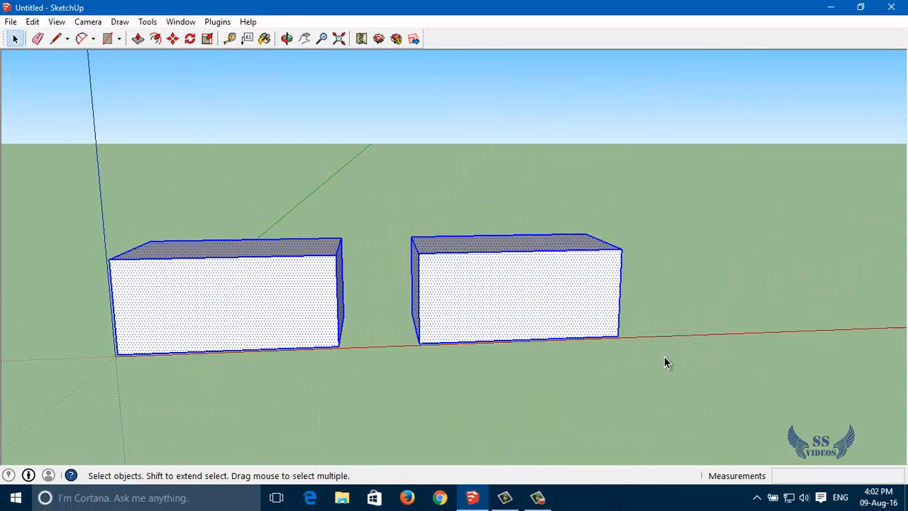